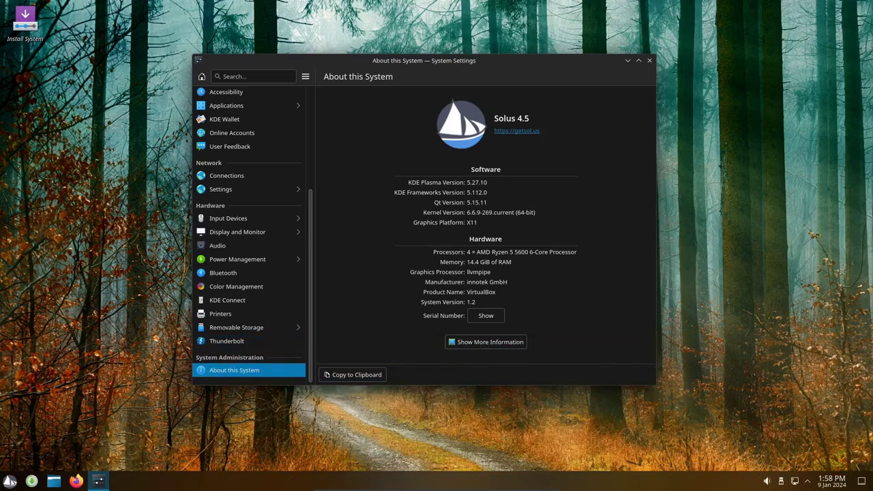
Close the system information, launch the Solus installer, advance with its default choices to the partitions page, and cancel the installation
{"action": "left_click", "coordinate": [649, 60]}
{"action": "left_click", "coordinate": [31, 24]}
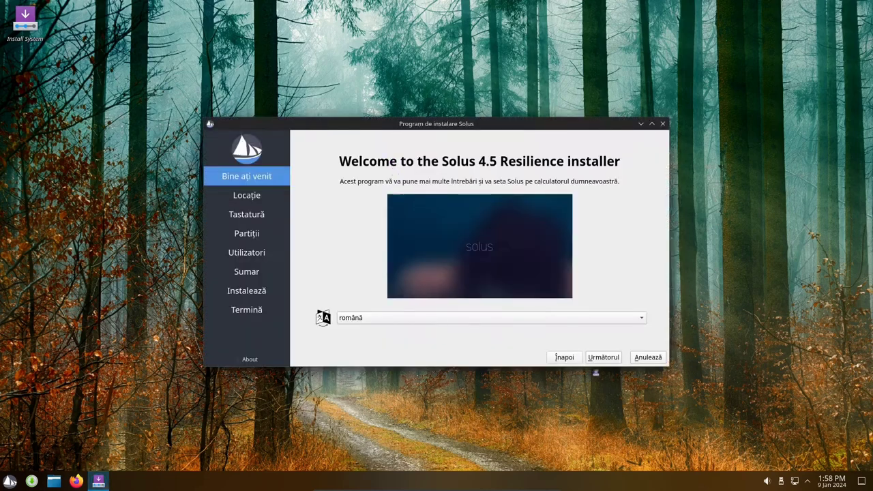
{"action": "key", "text": "Return"}
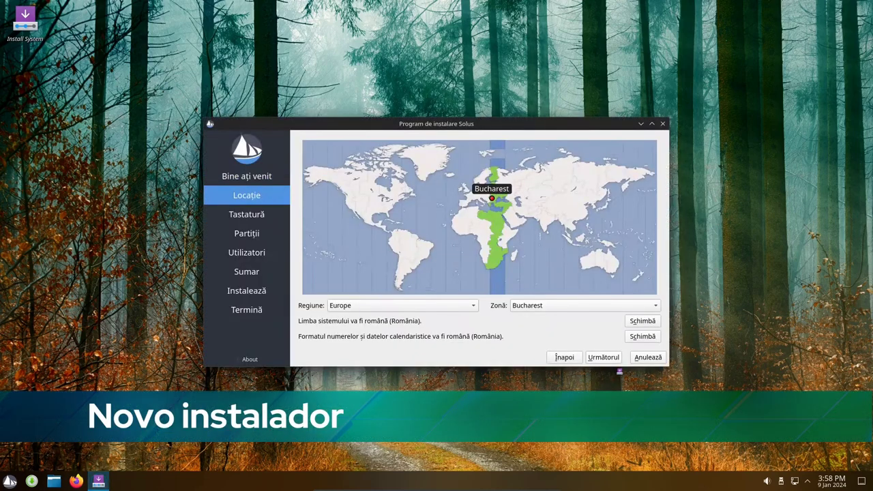
{"action": "key", "text": "Return"}
{"action": "key", "text": "Return"}
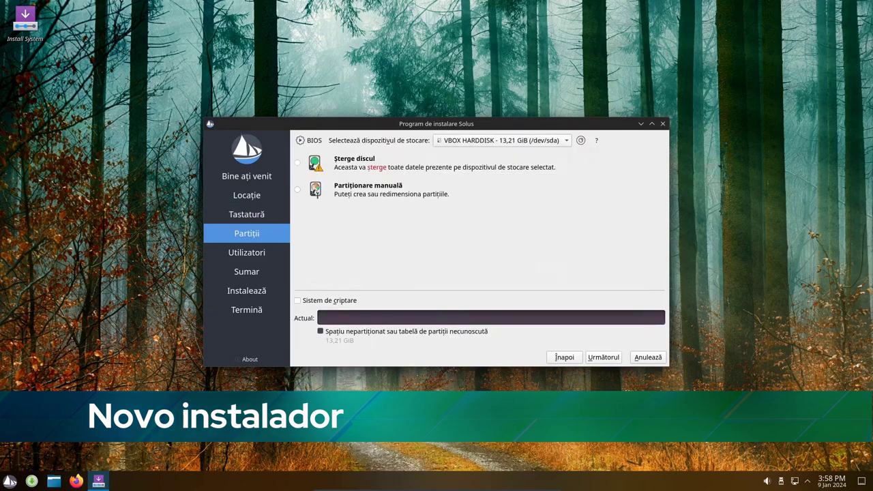
{"action": "key", "text": "Escape"}
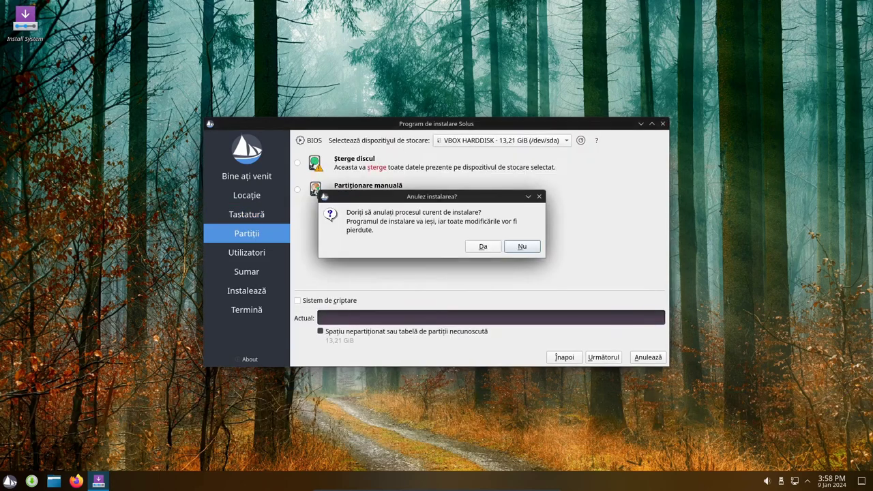
{"action": "key", "text": "alt+d"}
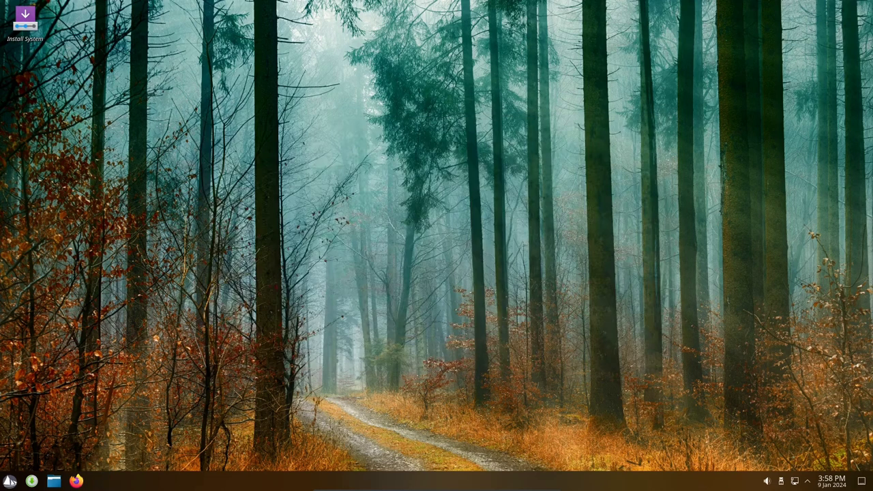
Open the home folder in Dolphin, view the disk devices in KDE Partition Manager, and close the partition manager
{"action": "left_click", "coordinate": [54, 481]}
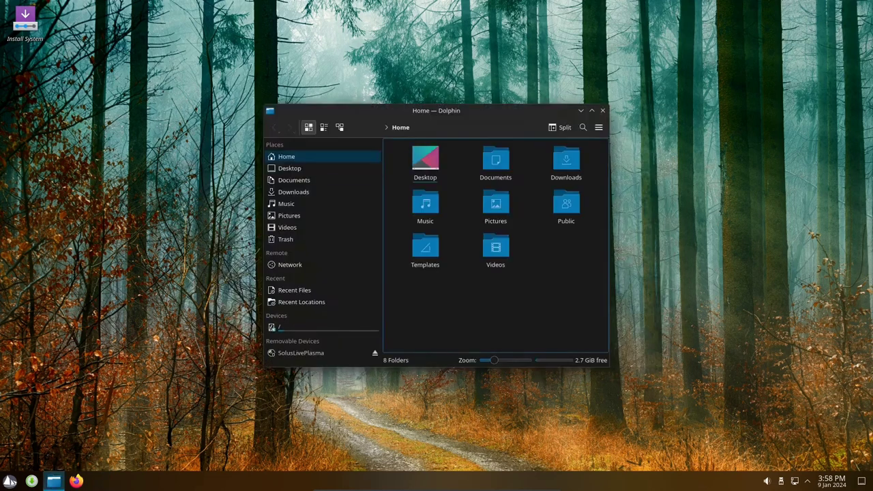
{"action": "left_click", "coordinate": [504, 305]}
{"action": "left_click", "coordinate": [593, 318]}
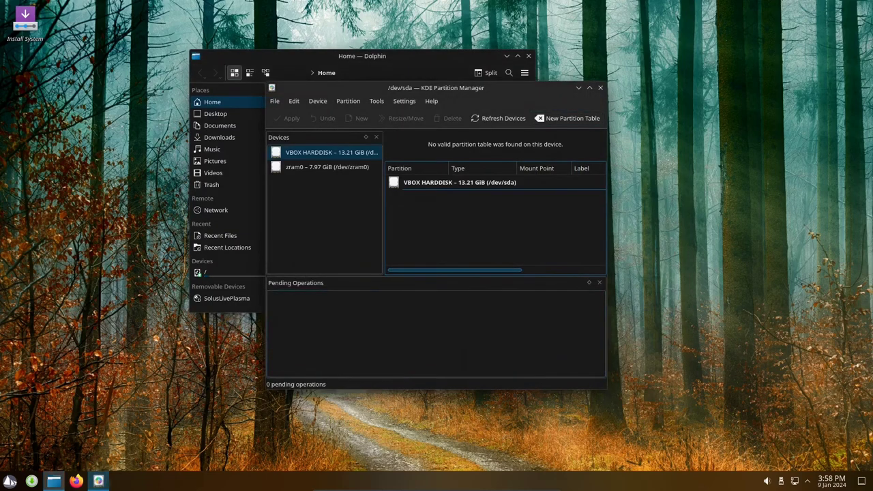
{"action": "left_click", "coordinate": [600, 88]}
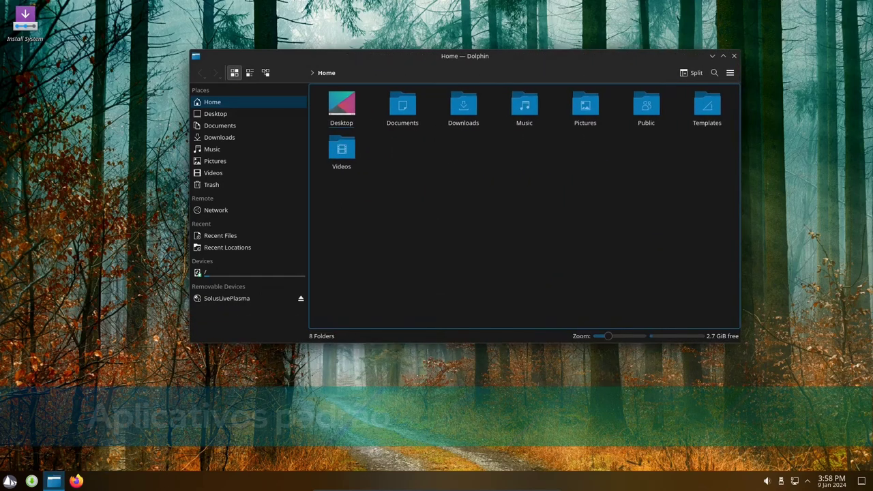
View the About Dolphin information and close it
{"action": "left_click", "coordinate": [729, 73]}
{"action": "mouse_move", "coordinate": [754, 248]}
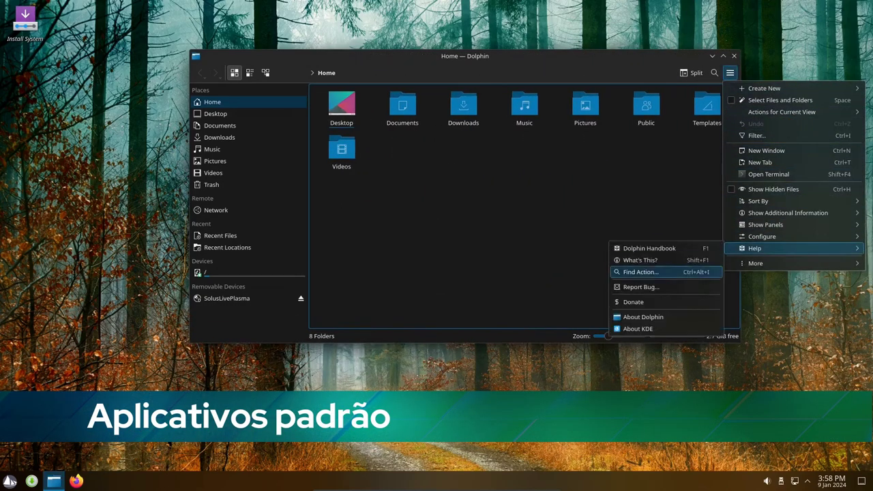
{"action": "left_click", "coordinate": [643, 316]}
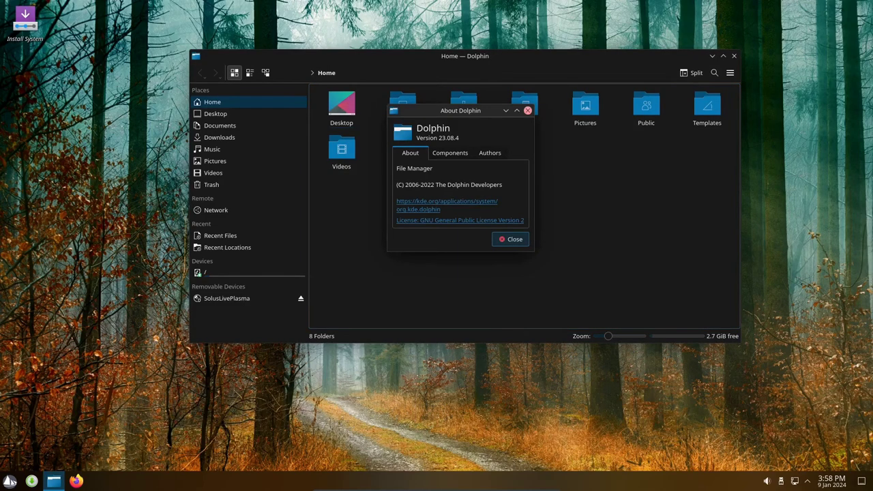
{"action": "left_click", "coordinate": [527, 110]}
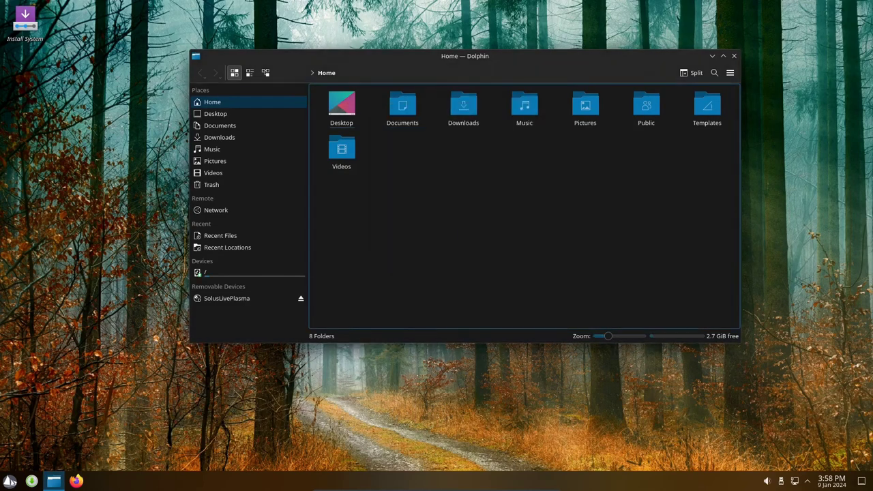
Show the home folder in split view and return to a single pane
{"action": "left_click", "coordinate": [691, 73]}
{"action": "left_click", "coordinate": [690, 73]}
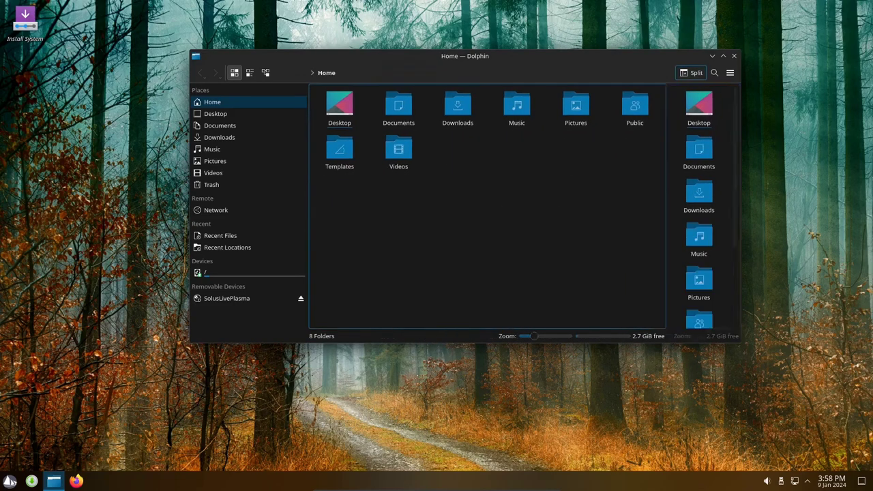
{"action": "left_click", "coordinate": [730, 72]}
{"action": "key", "text": "Escape"}
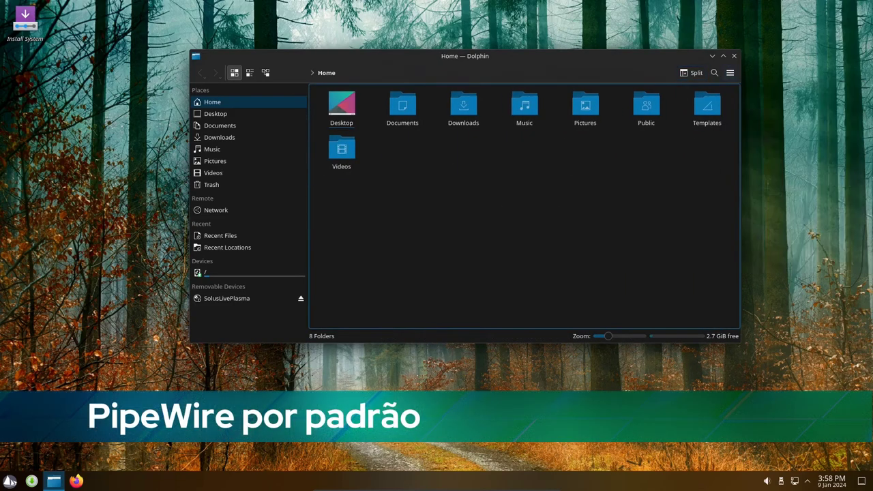
Cycle the home folder through Dolphin's other view modes and return to the icon view
{"action": "key", "text": "ctrl+3"}
{"action": "key", "text": "ctrl+2"}
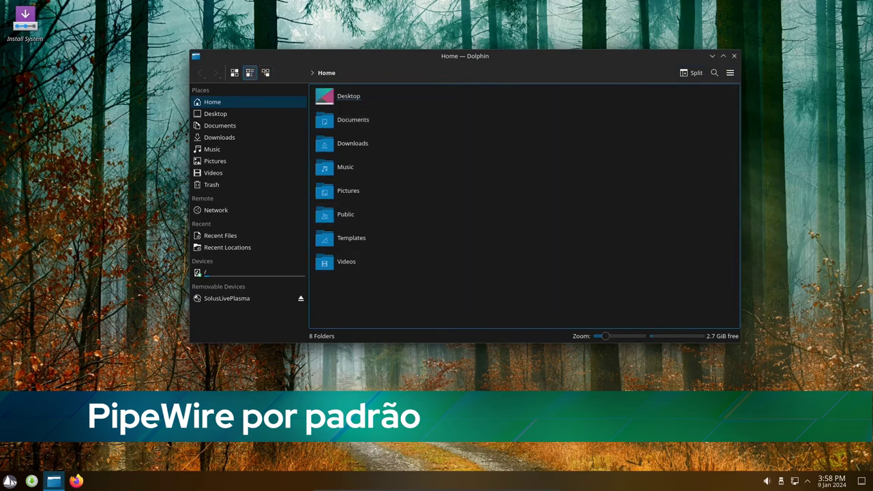
{"action": "key", "text": "ctrl+1"}
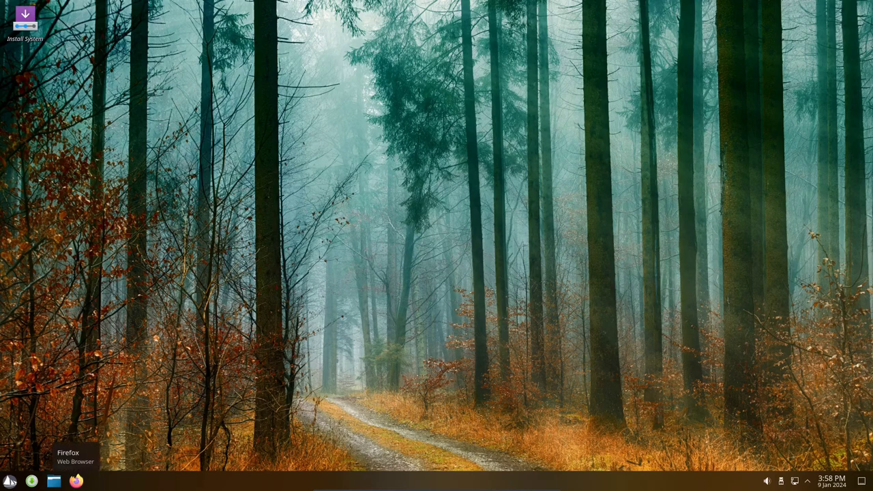
Open the Software Center and look through its settings and the list of installed packages
{"action": "left_click", "coordinate": [31, 481]}
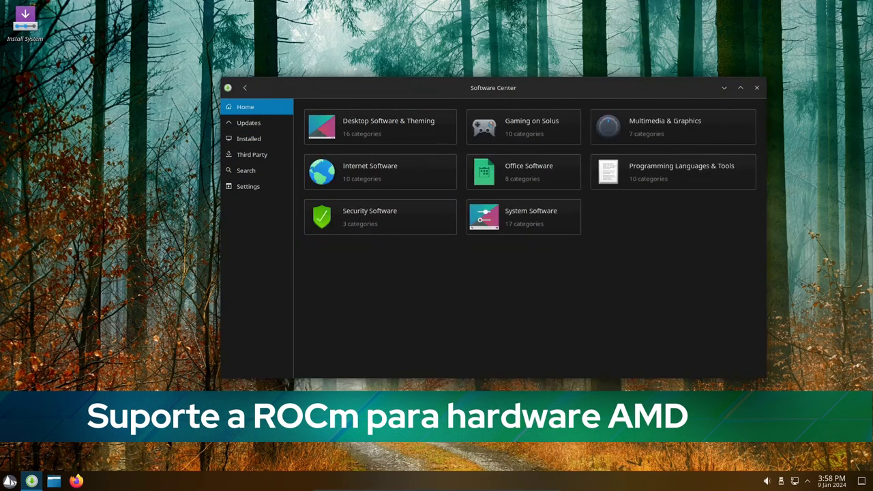
{"action": "left_click", "coordinate": [248, 187]}
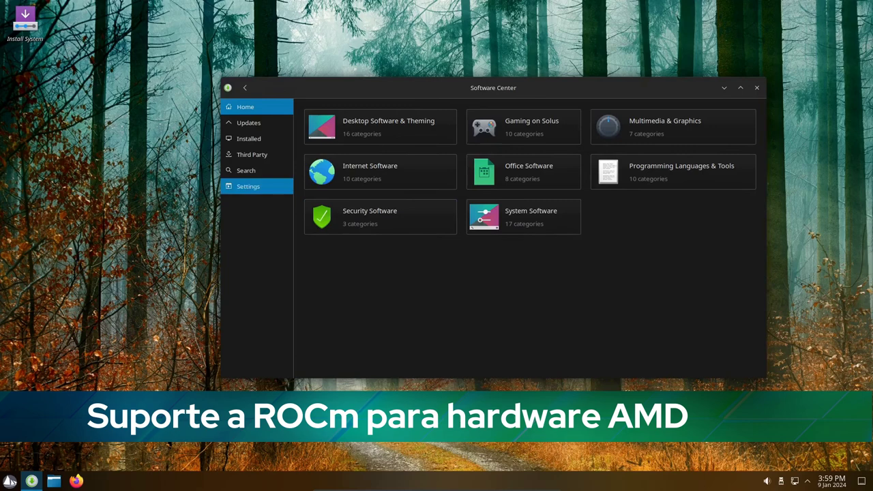
{"action": "left_click", "coordinate": [248, 139]}
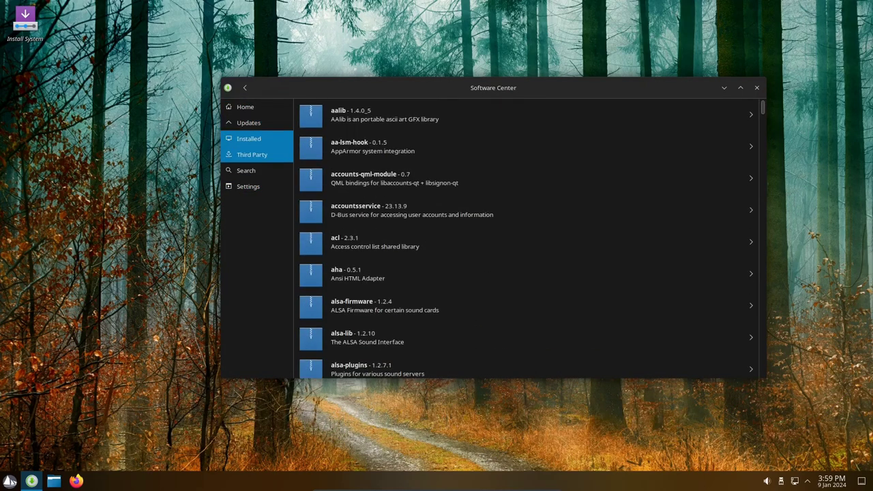
{"action": "scroll", "coordinate": [518, 205], "scroll_direction": "down", "scroll_amount": 5}
{"action": "scroll", "coordinate": [518, 204], "scroll_direction": "down", "scroll_amount": 5}
View the Software Center's search page, examine the third-party software list, and close the Software Center
{"action": "left_click", "coordinate": [246, 170]}
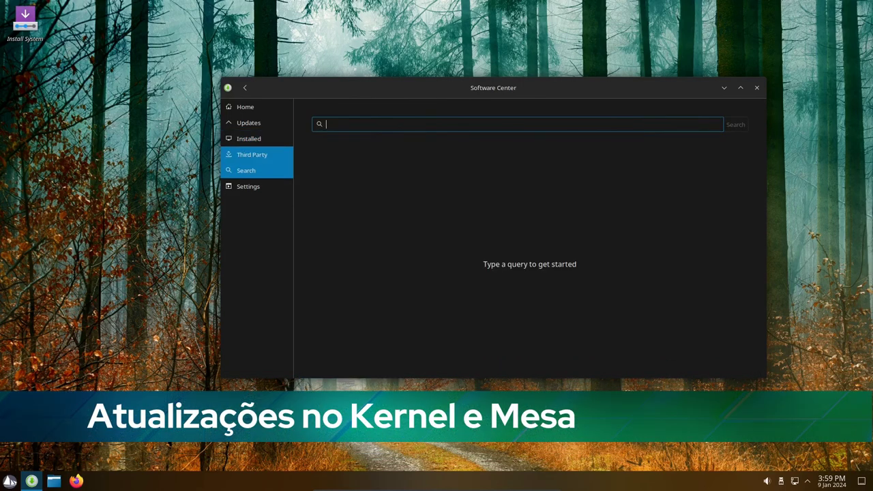
{"action": "left_click", "coordinate": [251, 154]}
{"action": "scroll", "coordinate": [530, 223], "scroll_direction": "down", "scroll_amount": 2}
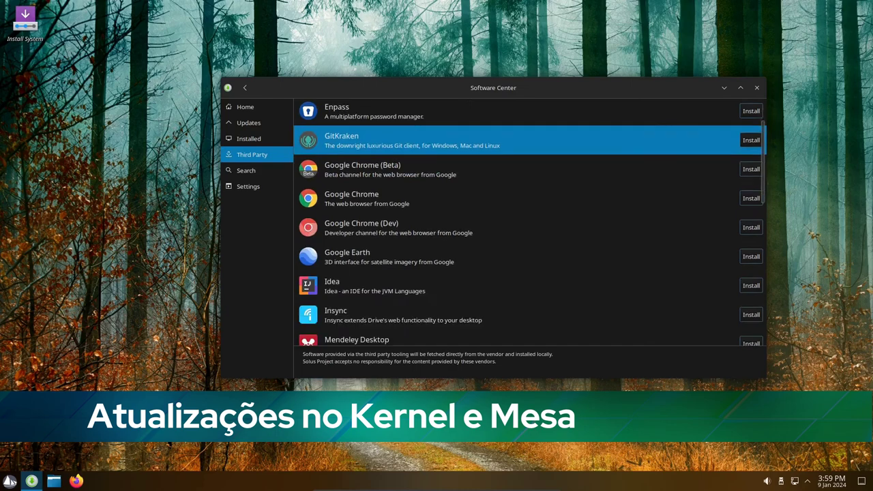
{"action": "scroll", "coordinate": [519, 140], "scroll_direction": "down", "scroll_amount": 8}
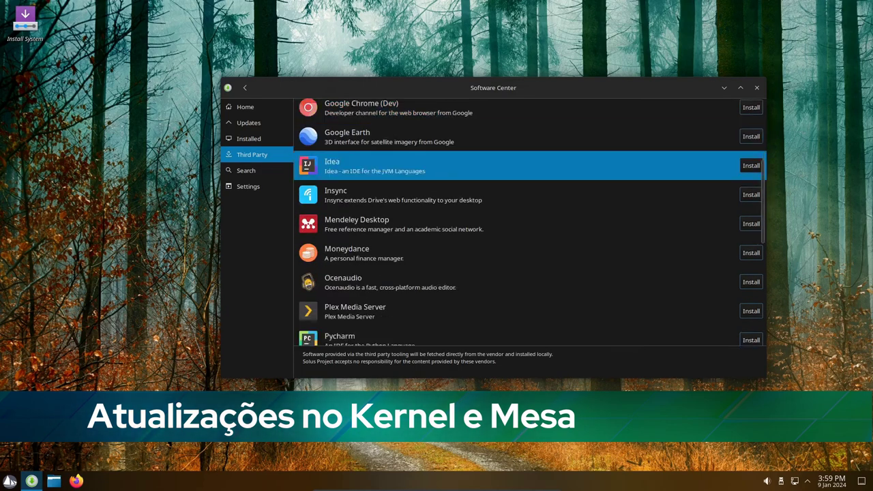
{"action": "left_click", "coordinate": [756, 88]}
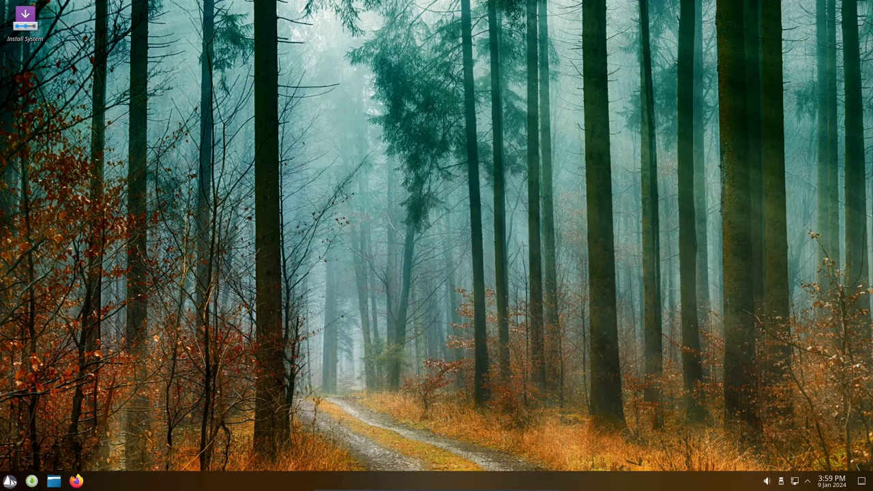
Browse the Internet, Multimedia, Office and Settings categories in the application launcher
{"action": "left_click", "coordinate": [9, 480]}
{"action": "mouse_move", "coordinate": [31, 334]}
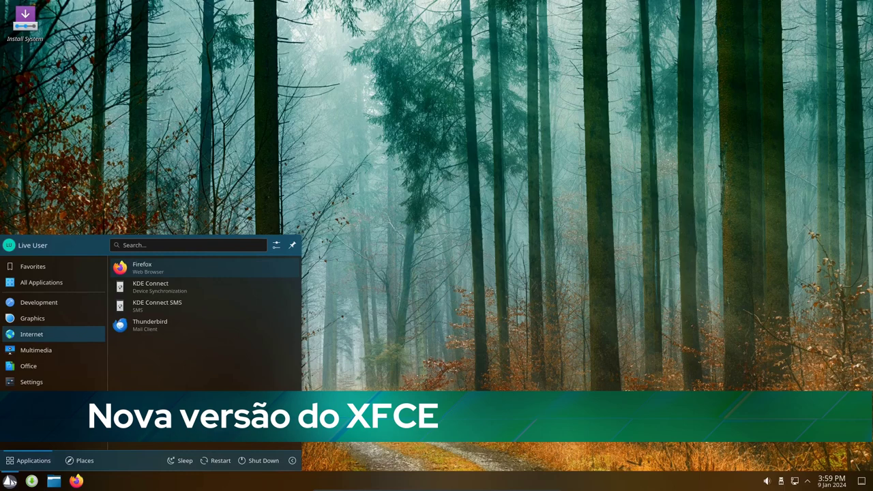
{"action": "key", "text": "Down"}
{"action": "key", "text": "Down"}
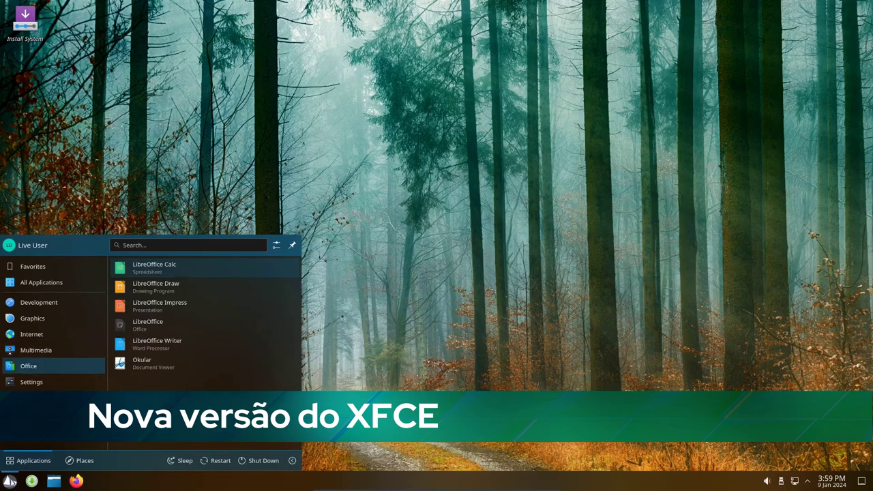
{"action": "key", "text": "Down"}
{"action": "key", "text": "Down"}
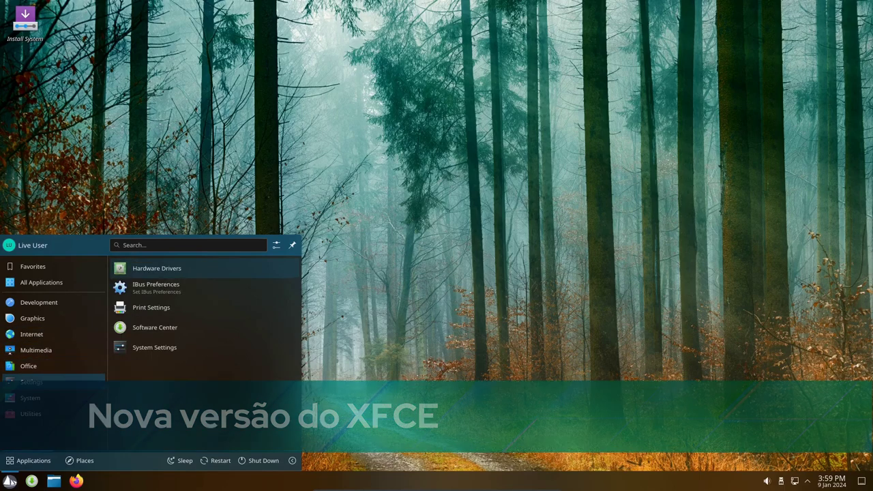
Go through the applications in the launcher's System category and launch System Monitor
{"action": "key", "text": "Down"}
{"action": "key", "text": "Down"}
{"action": "key", "text": "Down"}
{"action": "key", "text": "Down"}
{"action": "key", "text": "Down"}
{"action": "key", "text": "Down"}
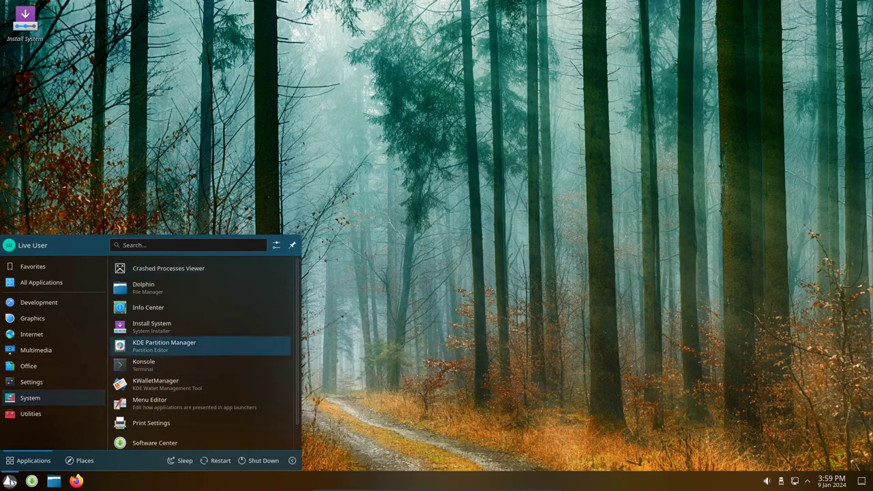
{"action": "key", "text": "Down"}
{"action": "key", "text": "Down"}
{"action": "key", "text": "Down"}
{"action": "key", "text": "Down"}
{"action": "key", "text": "Return"}
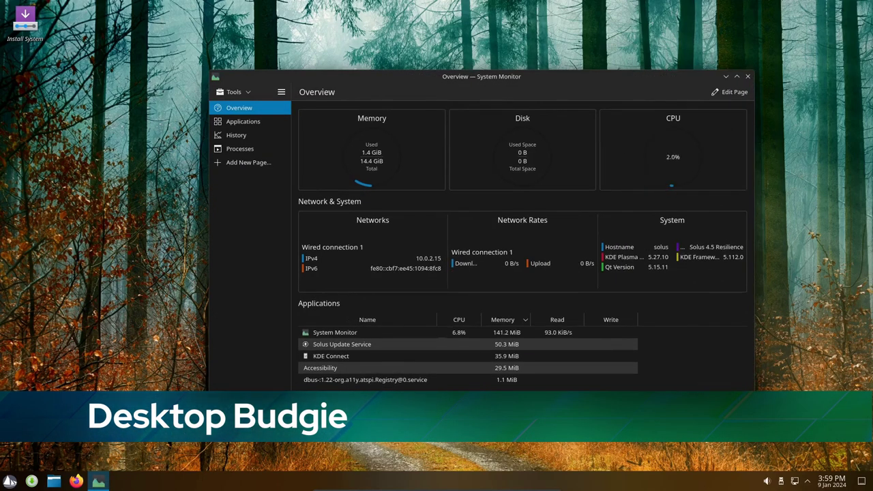
View the About System Monitor page, return to the Overview page, and close System Monitor
{"action": "left_click", "coordinate": [281, 92]}
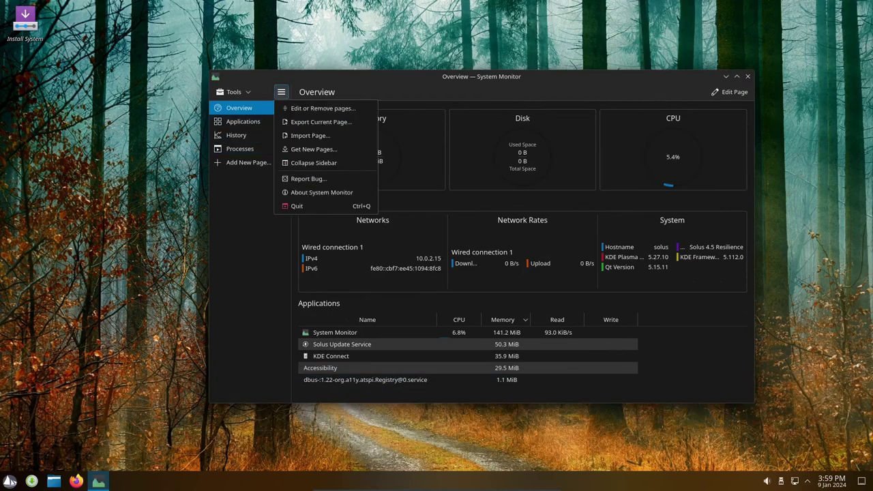
{"action": "left_click", "coordinate": [321, 192]}
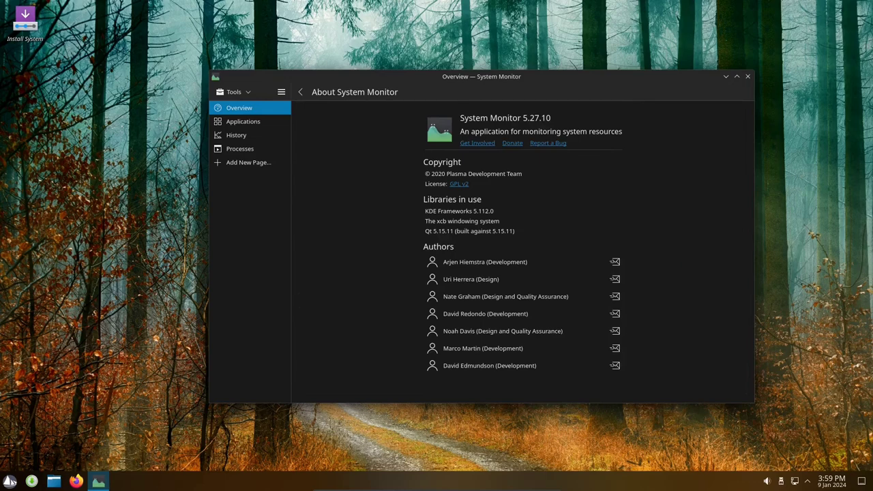
{"action": "left_click", "coordinate": [238, 108]}
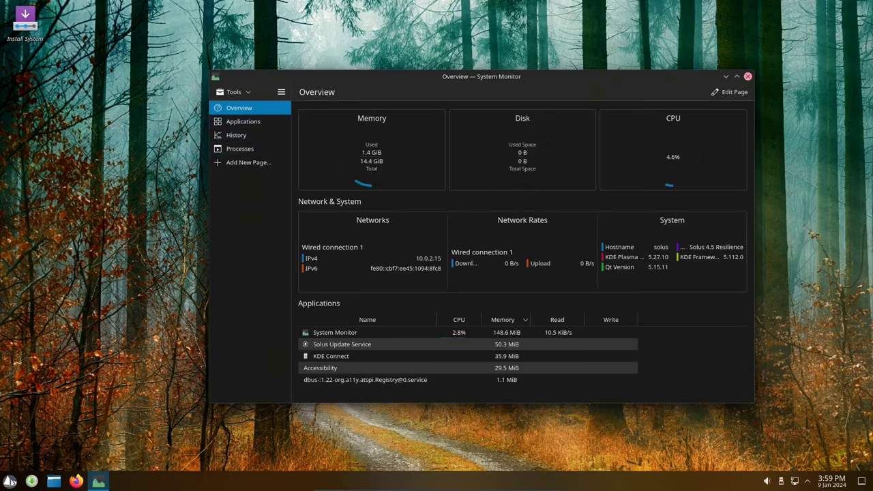
{"action": "left_click", "coordinate": [748, 76]}
Open System Settings and view the Global Theme, Application Style and Plasma Style pages under Appearance
{"action": "key", "text": "super"}
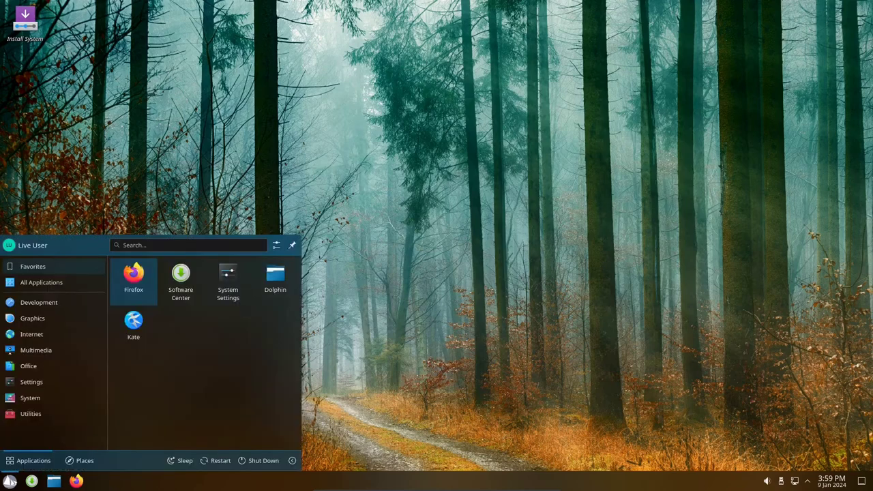
{"action": "mouse_move", "coordinate": [31, 382]}
{"action": "left_click", "coordinate": [157, 347]}
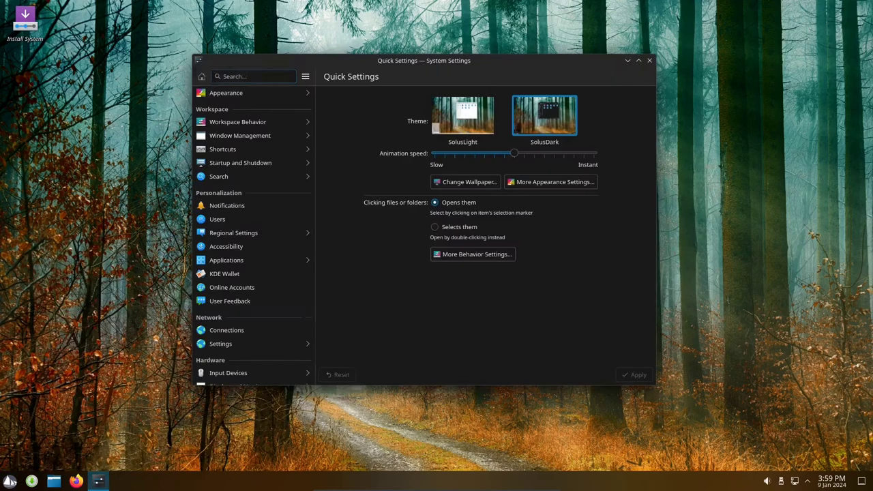
{"action": "key", "text": "Return"}
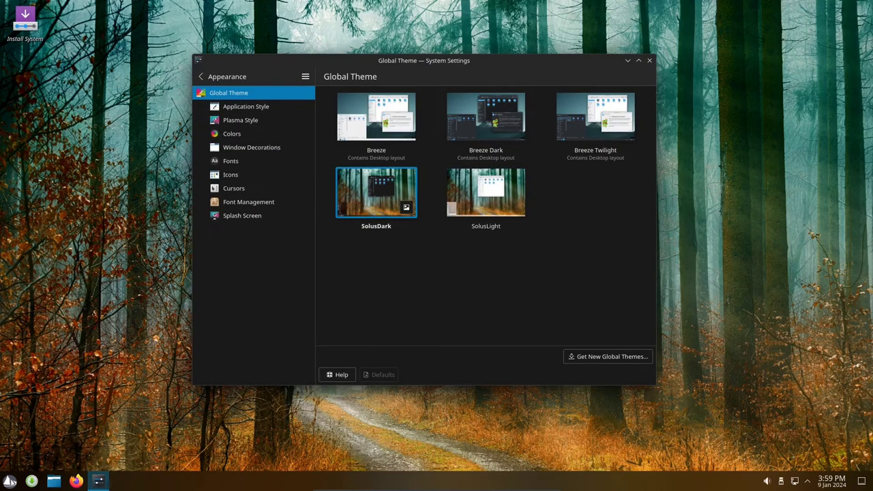
{"action": "left_click", "coordinate": [245, 106]}
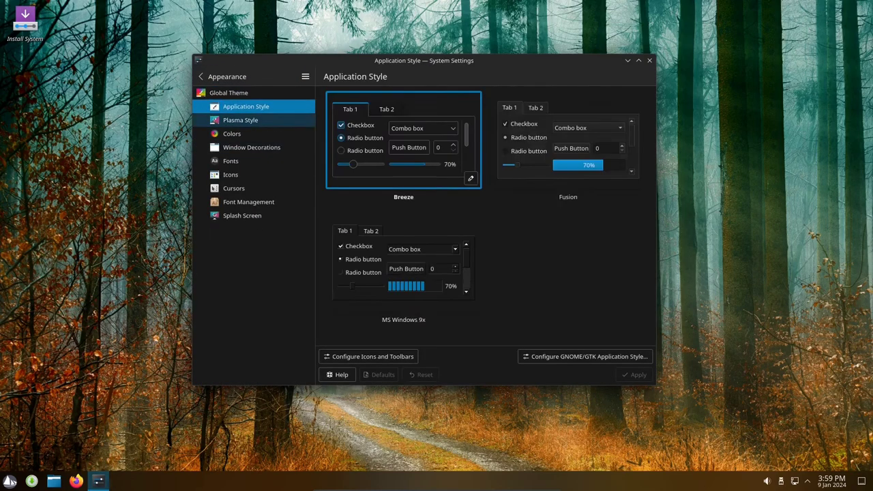
{"action": "left_click", "coordinate": [240, 120]}
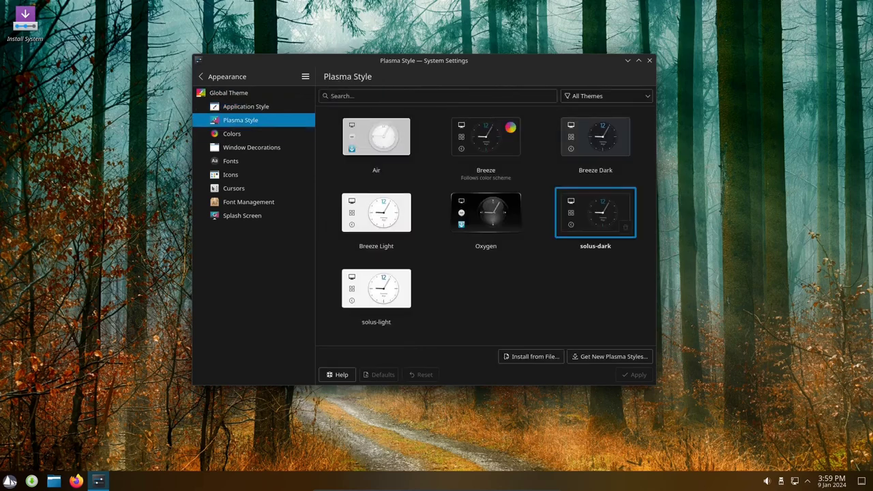
View the Colors, Window Decorations, Fonts, Icons, Cursors, Font Management and Splash Screen pages under Appearance
{"action": "left_click", "coordinate": [231, 133]}
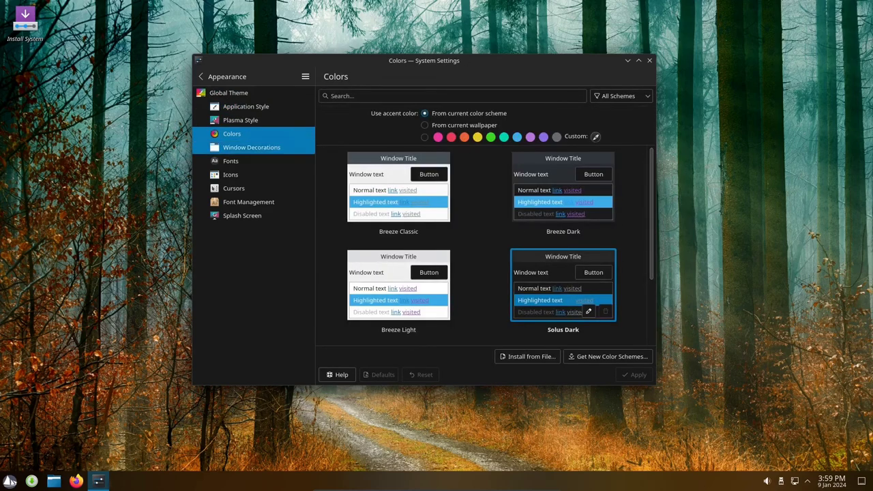
{"action": "left_click", "coordinate": [251, 147]}
{"action": "left_click", "coordinate": [230, 161]}
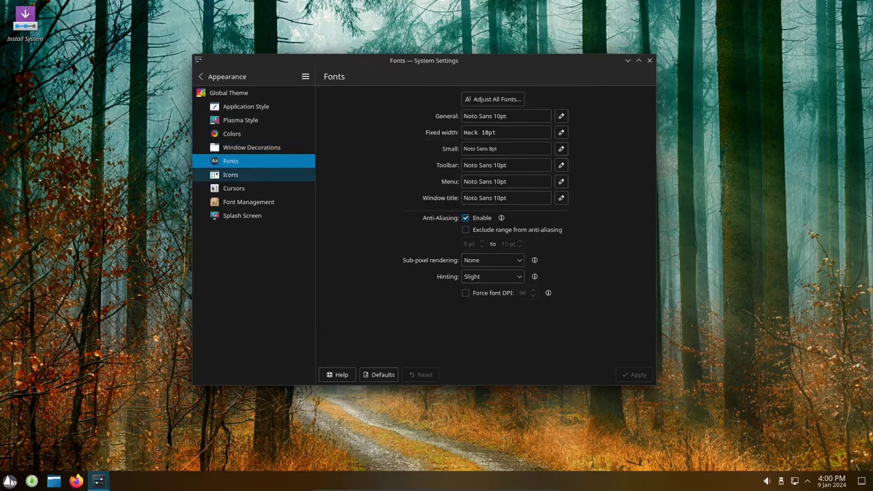
{"action": "left_click", "coordinate": [231, 174]}
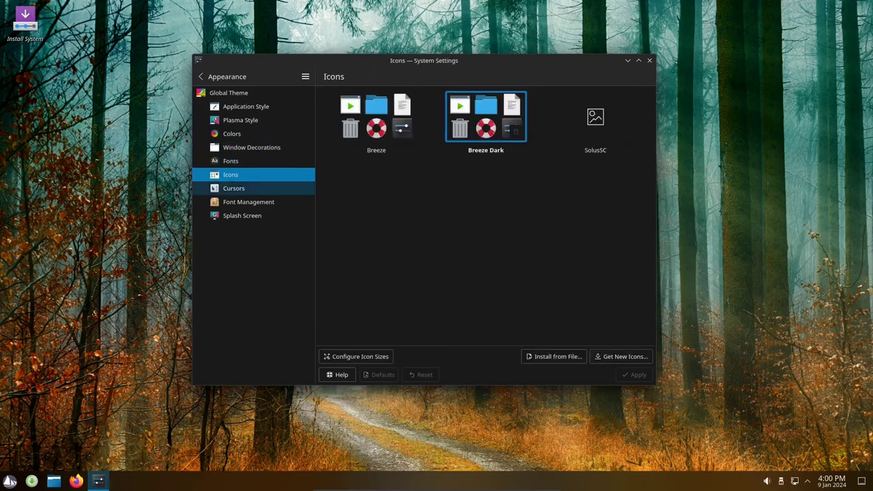
{"action": "left_click", "coordinate": [233, 188]}
{"action": "left_click", "coordinate": [248, 202]}
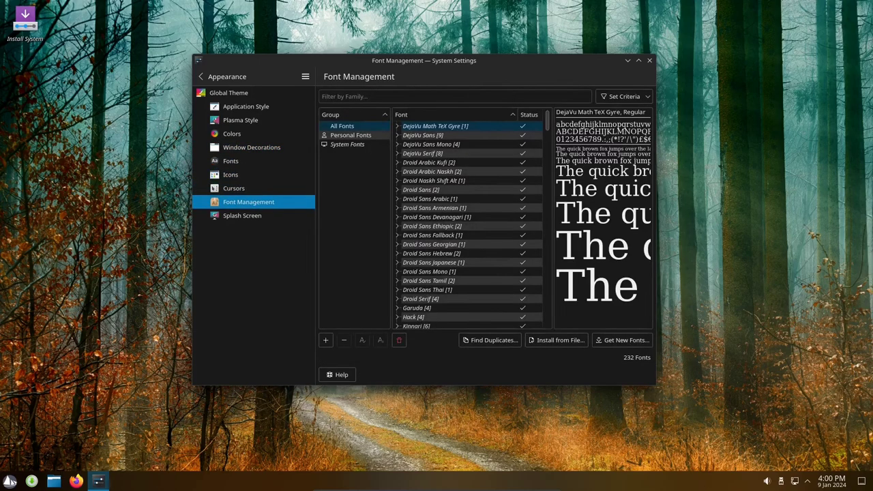
{"action": "left_click", "coordinate": [242, 216]}
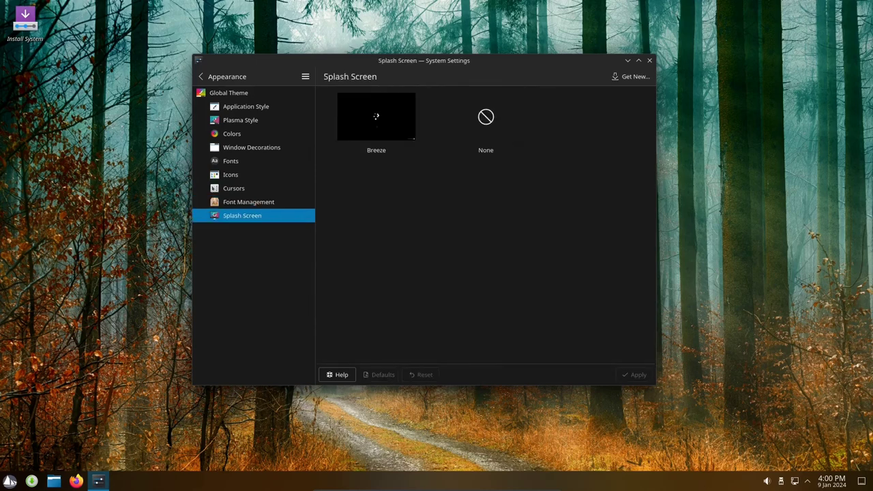
View the General Behavior page under Workspace Behavior and look through the Desktop Effects list down to the Appearance and Focus groups
{"action": "left_click", "coordinate": [200, 76]}
{"action": "left_click", "coordinate": [237, 121]}
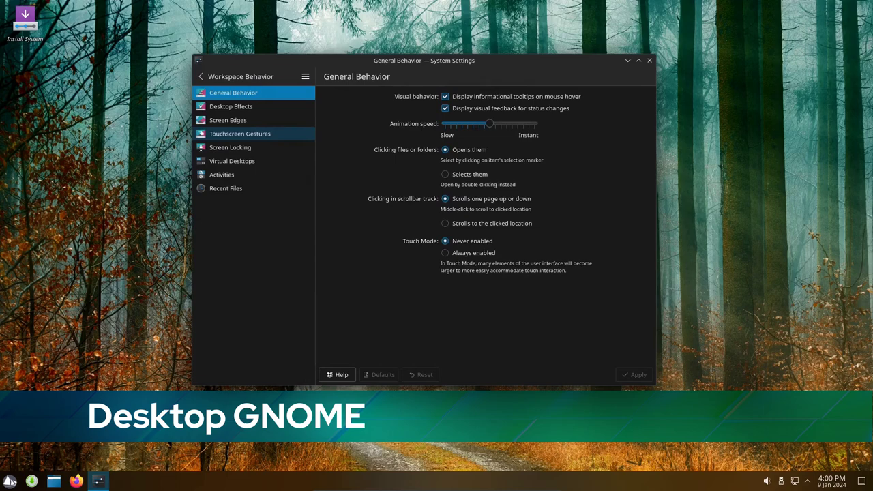
{"action": "left_click", "coordinate": [230, 107]}
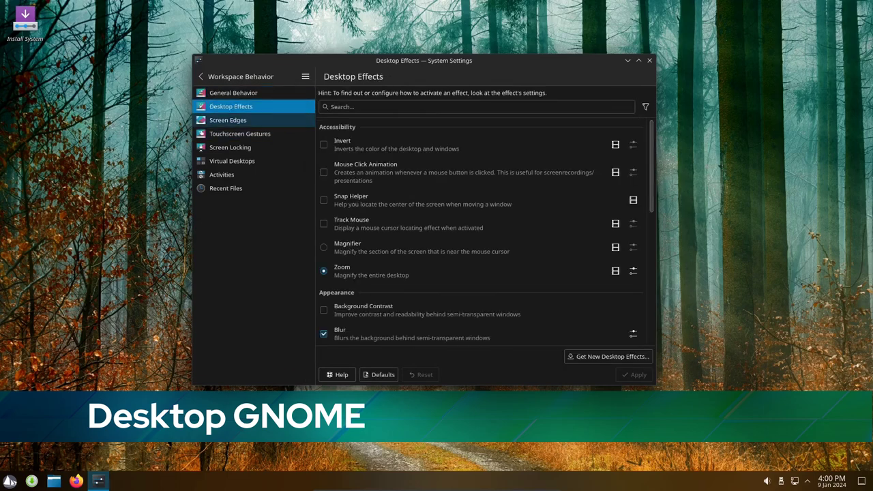
{"action": "scroll", "coordinate": [477, 197], "scroll_direction": "down", "scroll_amount": 10}
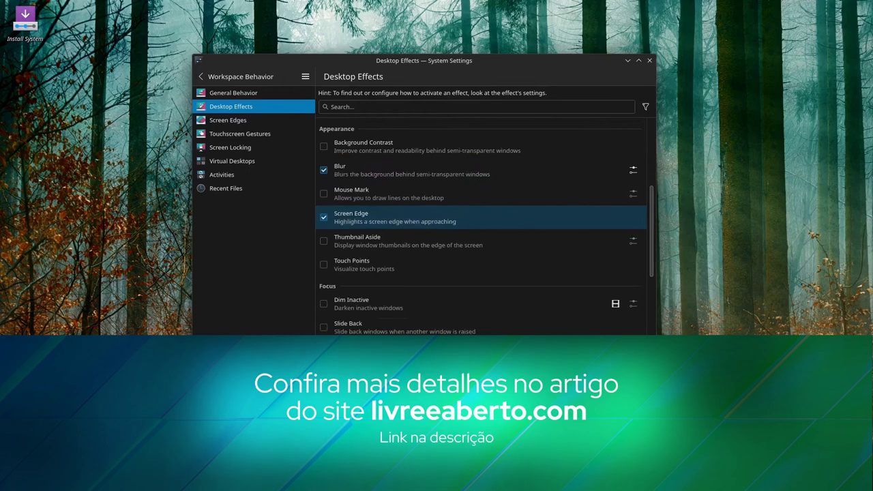
{"action": "scroll", "coordinate": [477, 225], "scroll_direction": "down", "scroll_amount": 1}
View the Screen Edges, Touchscreen Gestures, Screen Locking, Virtual Desktops, Activities and Recent Files pages under Workspace Behavior
{"action": "left_click", "coordinate": [228, 120]}
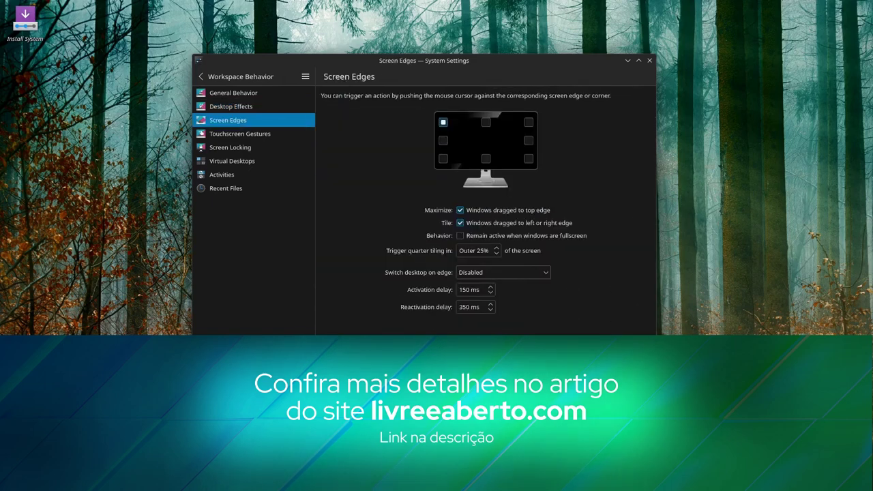
{"action": "left_click", "coordinate": [240, 133]}
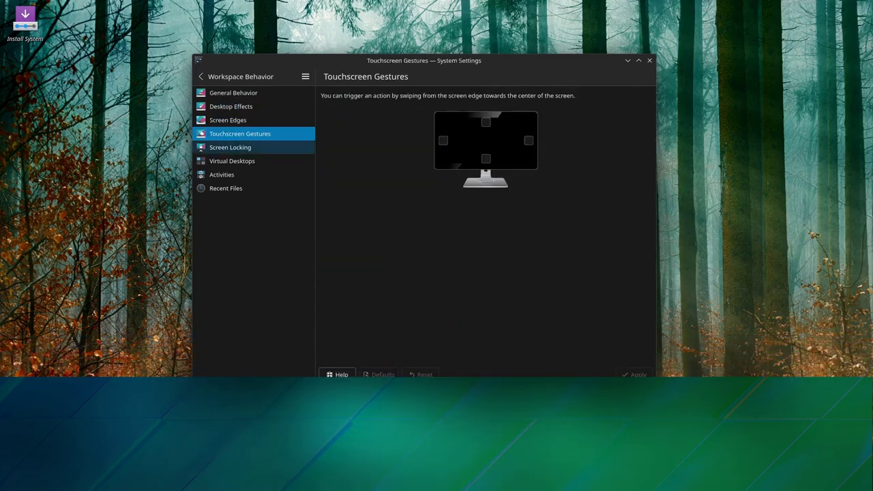
{"action": "left_click", "coordinate": [230, 147]}
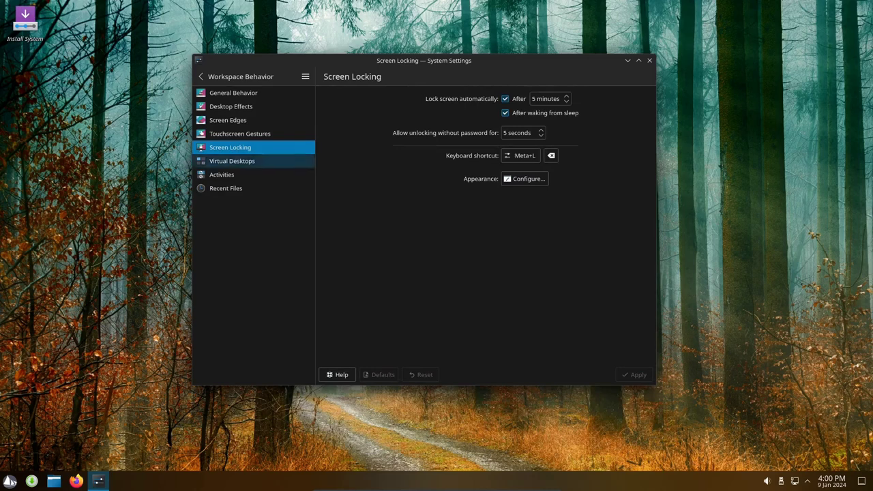
{"action": "left_click", "coordinate": [232, 161]}
{"action": "left_click", "coordinate": [222, 174]}
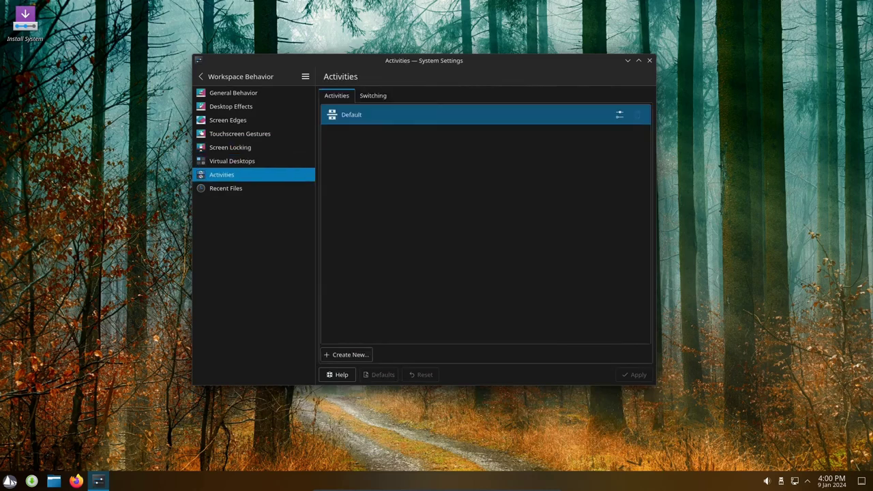
{"action": "left_click", "coordinate": [226, 188]}
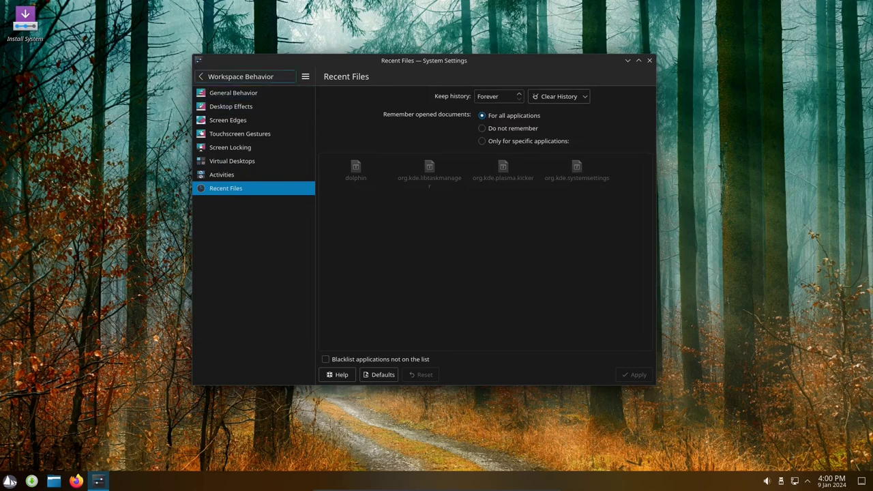
Open the Window Behavior page under Window Management and view its Focus, Titlebar Actions and Window Actions settings
{"action": "left_click", "coordinate": [201, 76]}
{"action": "left_click", "coordinate": [240, 135]}
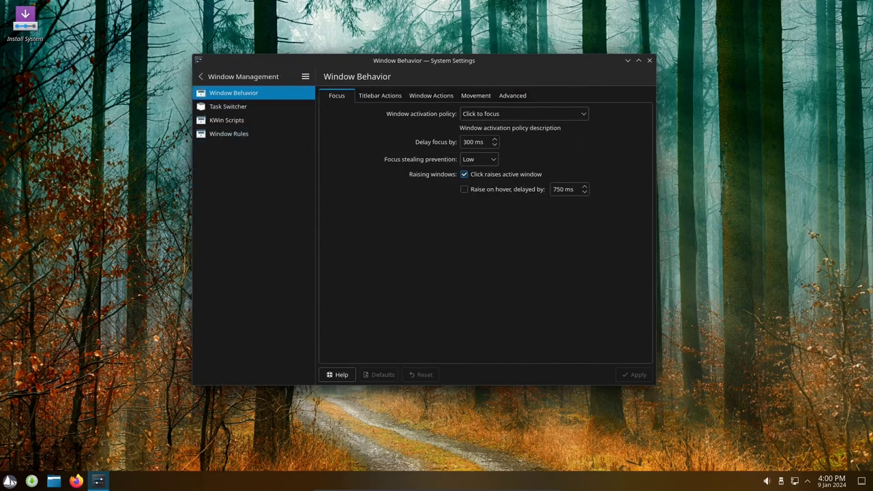
{"action": "left_click", "coordinate": [379, 95]}
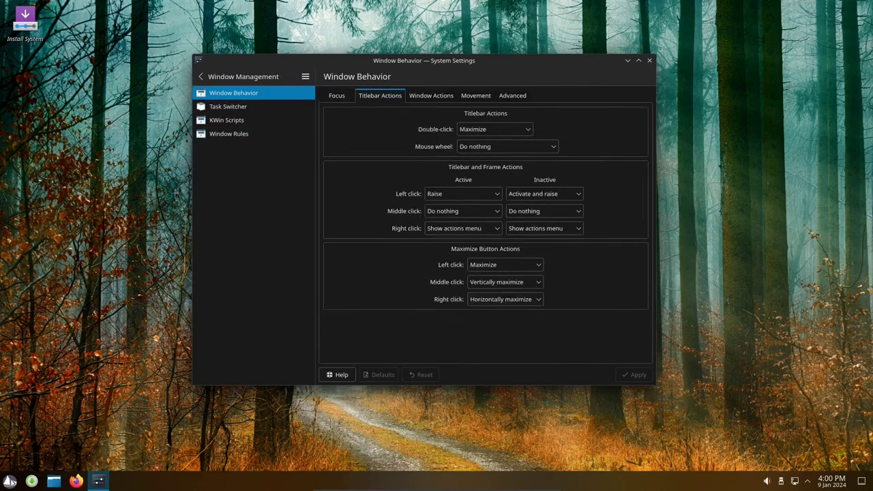
{"action": "left_click", "coordinate": [431, 95]}
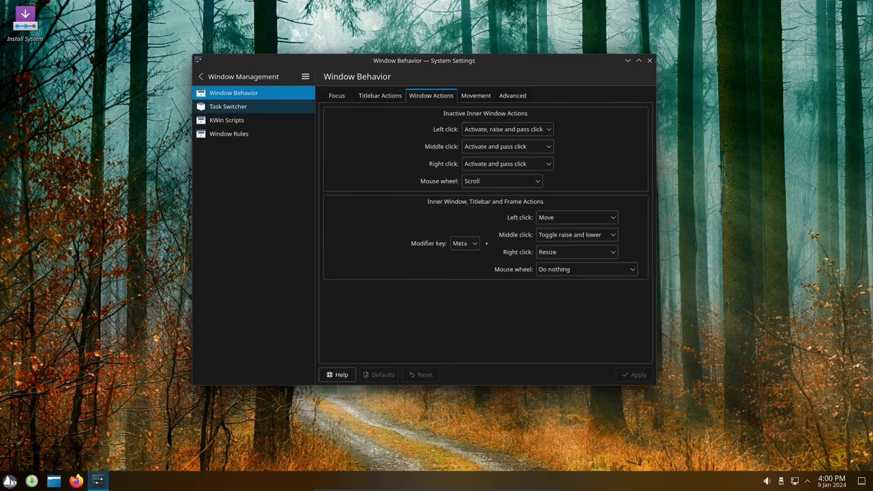
View the main and alternative Task Switcher settings, the KWin Scripts page and the Window Rules page
{"action": "left_click", "coordinate": [227, 106]}
{"action": "left_click", "coordinate": [374, 96]}
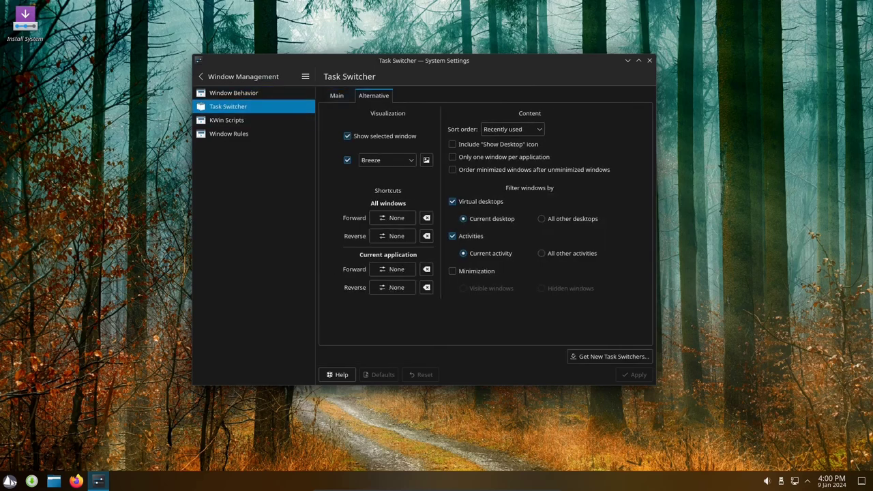
{"action": "left_click", "coordinate": [337, 96]}
{"action": "left_click", "coordinate": [226, 120]}
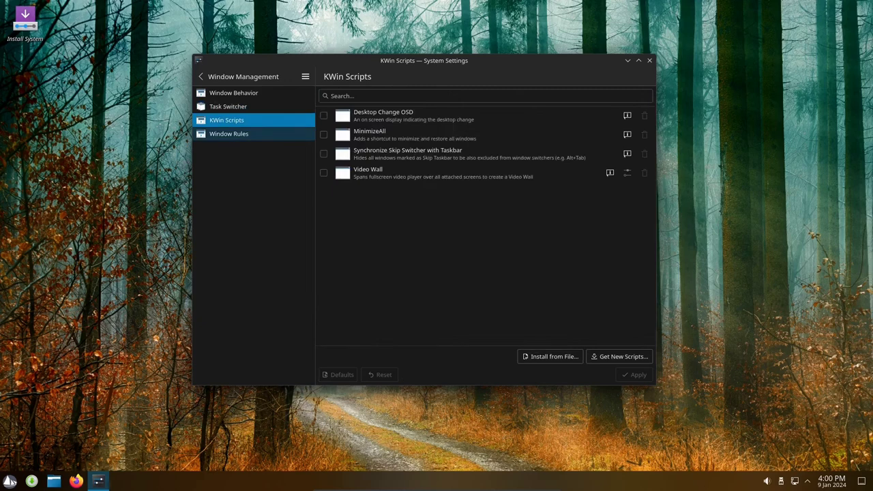
{"action": "left_click", "coordinate": [229, 134]}
View the Custom Shortcuts and Shortcuts pages, look through the shortcuts list, and close System Settings
{"action": "left_click", "coordinate": [201, 77]}
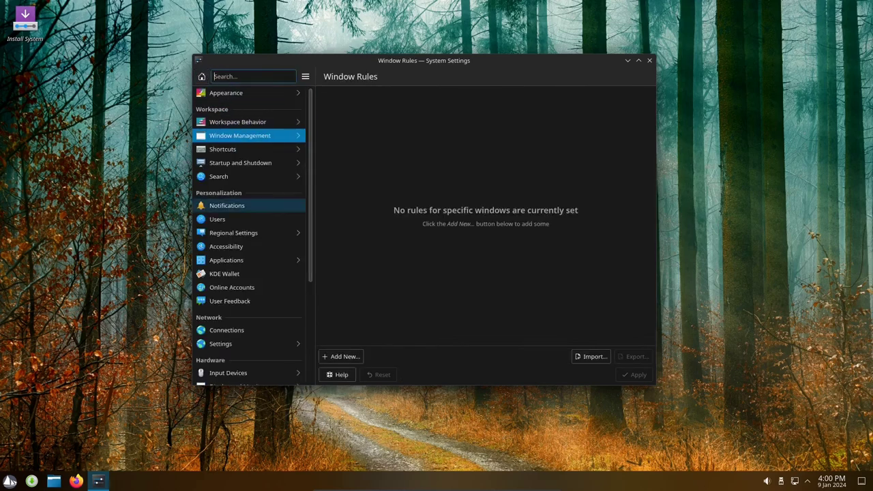
{"action": "left_click", "coordinate": [222, 149]}
{"action": "left_click", "coordinate": [234, 106]}
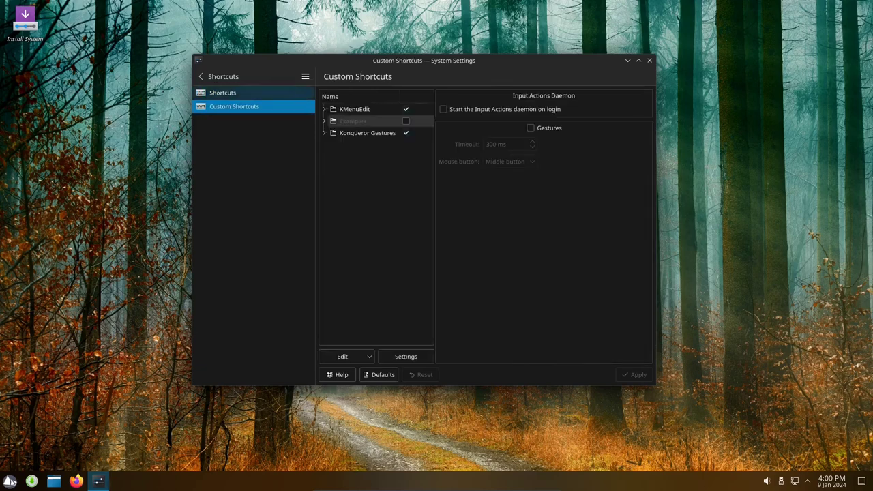
{"action": "left_click", "coordinate": [222, 92]}
{"action": "scroll", "coordinate": [375, 150], "scroll_direction": "down", "scroll_amount": 5}
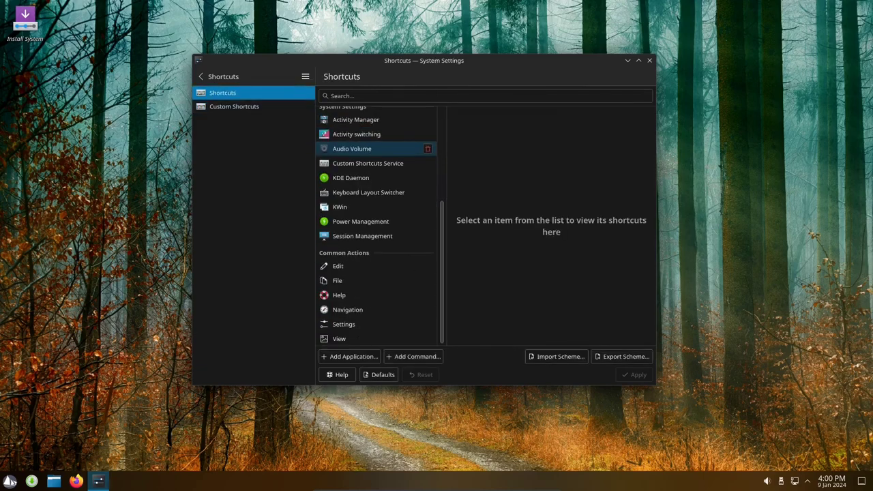
{"action": "left_click", "coordinate": [201, 76]}
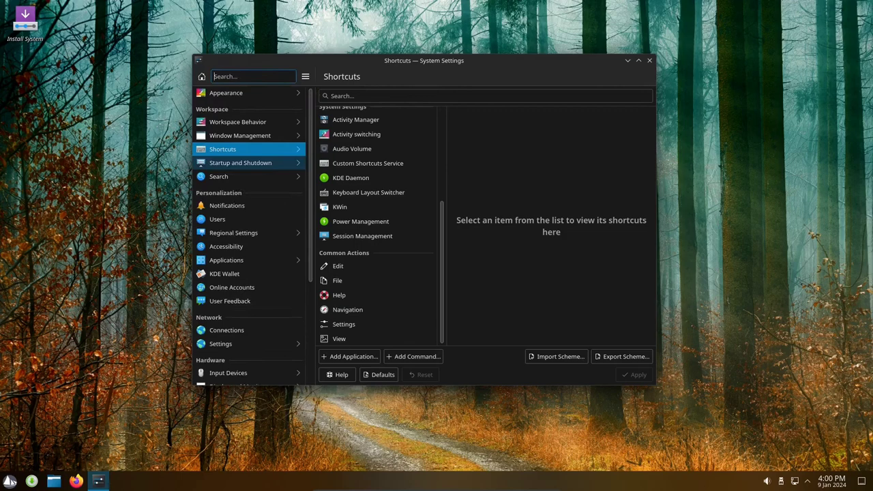
{"action": "left_click", "coordinate": [649, 60]}
Open the Desktop and Wallpaper configuration for the desktop
{"action": "right_click", "coordinate": [353, 92]}
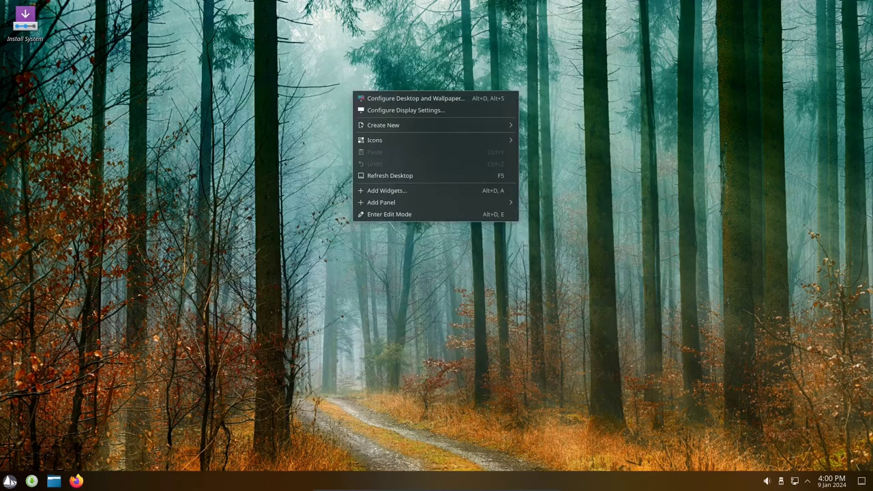
{"action": "key", "text": "Escape"}
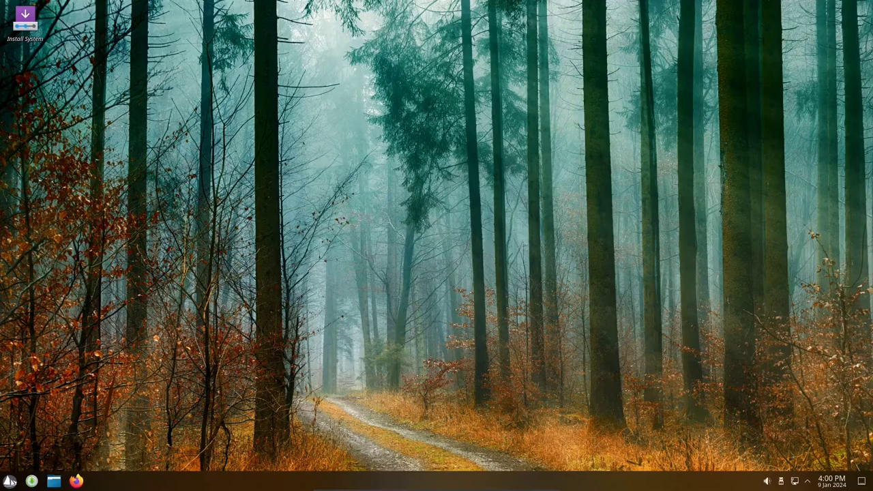
{"action": "right_click", "coordinate": [362, 149]}
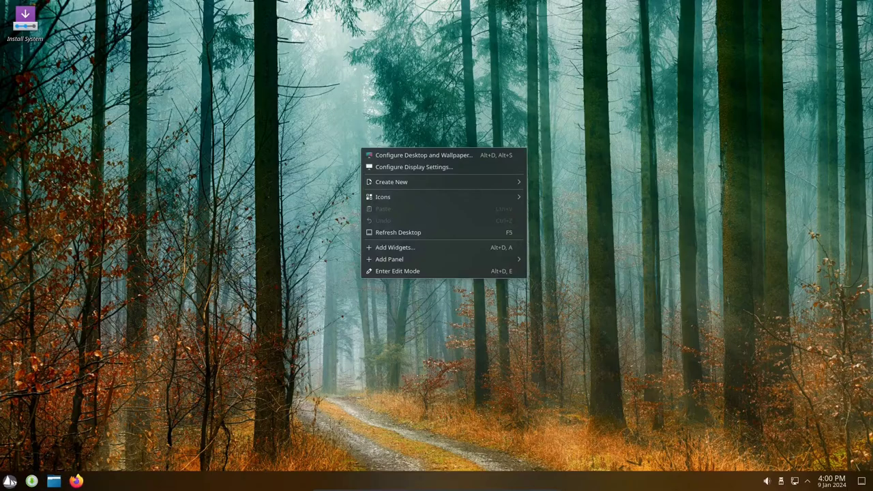
{"action": "key", "text": "Return"}
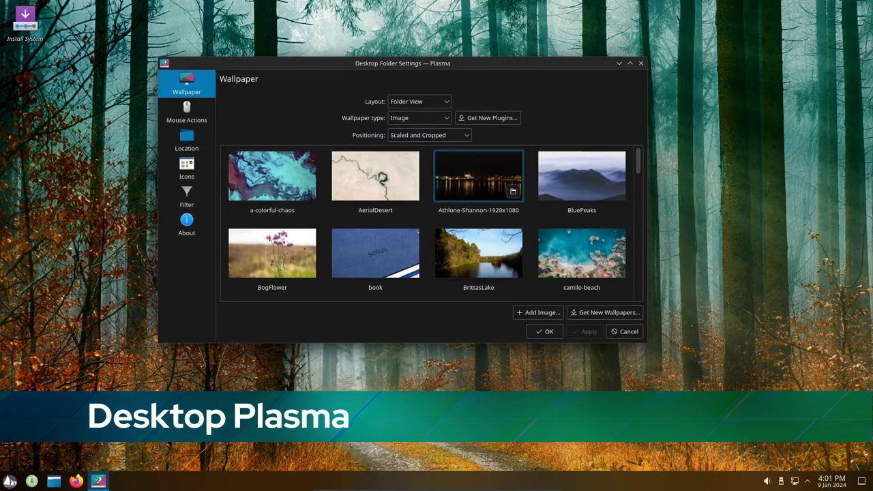
Look through the wallpaper collection and apply SolusFresh as the desktop wallpaper
{"action": "scroll", "coordinate": [478, 191], "scroll_direction": "down", "scroll_amount": 2}
{"action": "scroll", "coordinate": [478, 198], "scroll_direction": "up", "scroll_amount": 1}
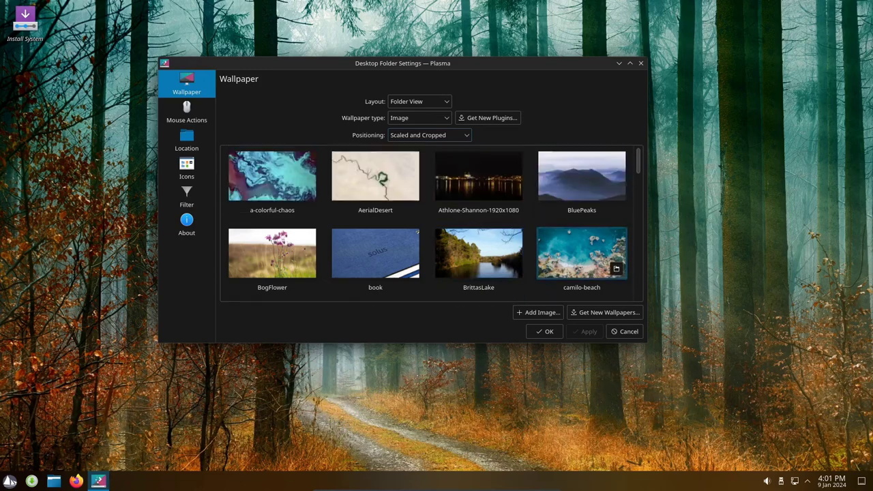
{"action": "scroll", "coordinate": [581, 232], "scroll_direction": "down", "scroll_amount": 3}
{"action": "scroll", "coordinate": [581, 232], "scroll_direction": "down", "scroll_amount": 5}
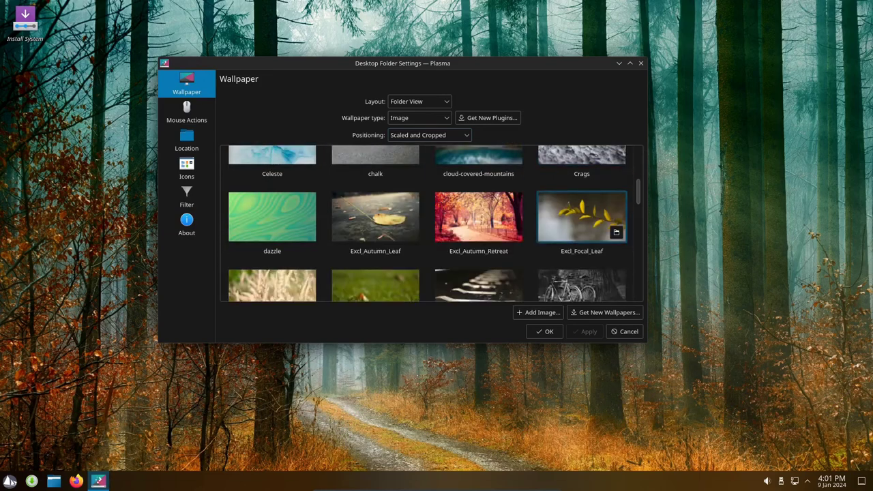
{"action": "scroll", "coordinate": [580, 212], "scroll_direction": "down", "scroll_amount": 8}
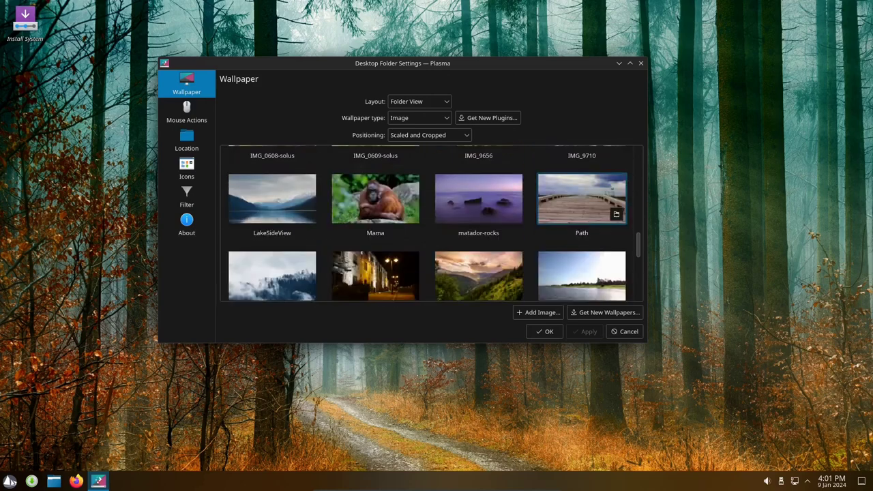
{"action": "scroll", "coordinate": [580, 232], "scroll_direction": "down", "scroll_amount": 1}
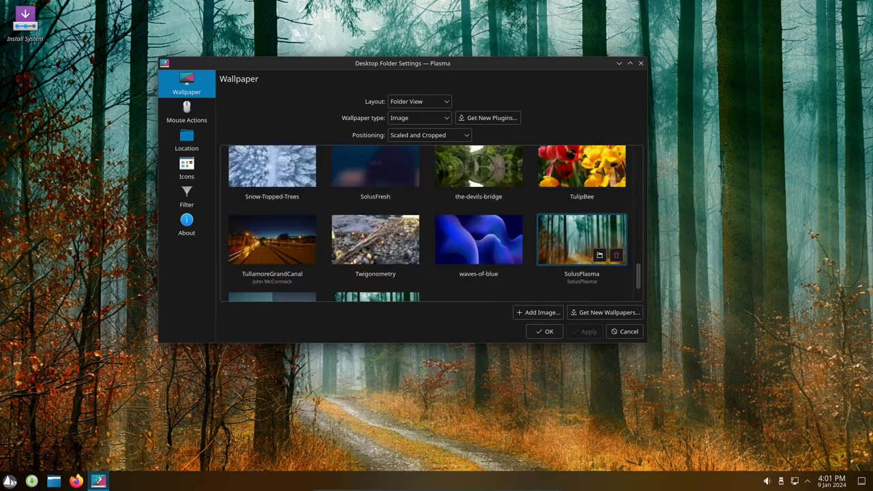
{"action": "scroll", "coordinate": [581, 232], "scroll_direction": "up", "scroll_amount": 1}
{"action": "left_click", "coordinate": [375, 217]}
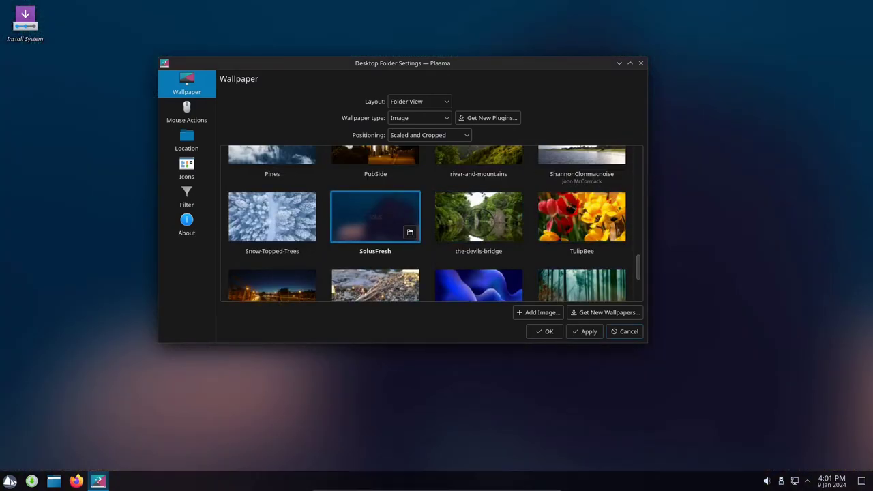
{"action": "key", "text": "Return"}
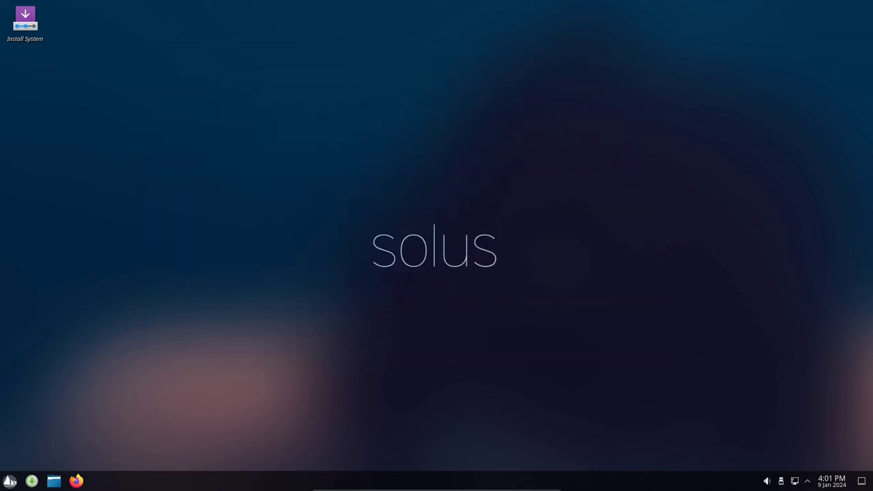
Show the Home folder in the Dolphin file manager and close it again
{"action": "key", "text": "super+e"}
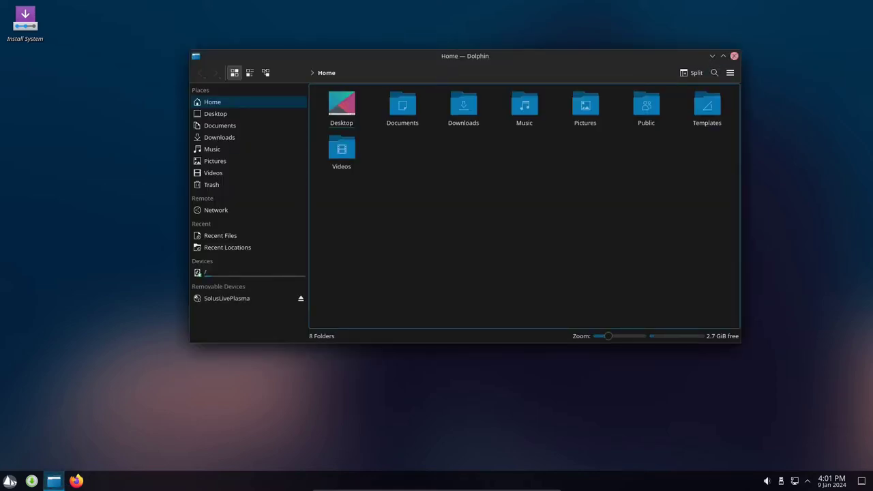
{"action": "key", "text": "alt+F4"}
Find the Konsole terminal through the application launcher by searching for "kon" and launch it
{"action": "left_click", "coordinate": [9, 481]}
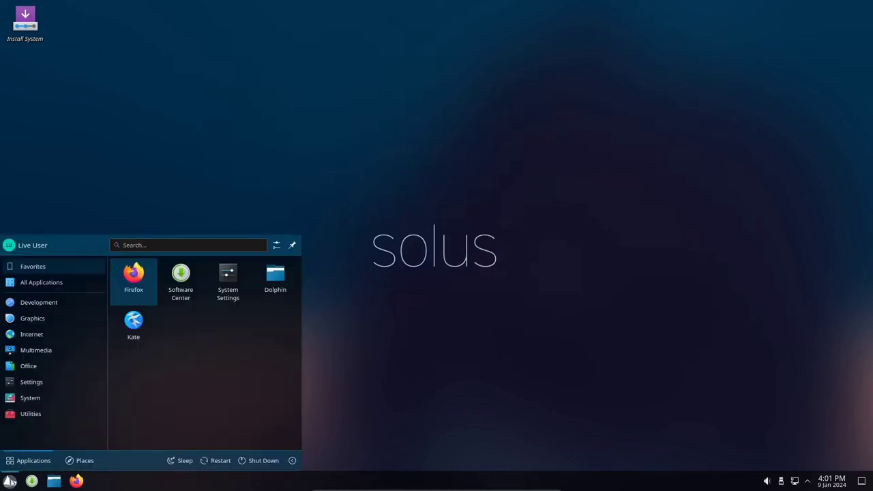
{"action": "key", "text": "Right"}
{"action": "key", "text": "Right"}
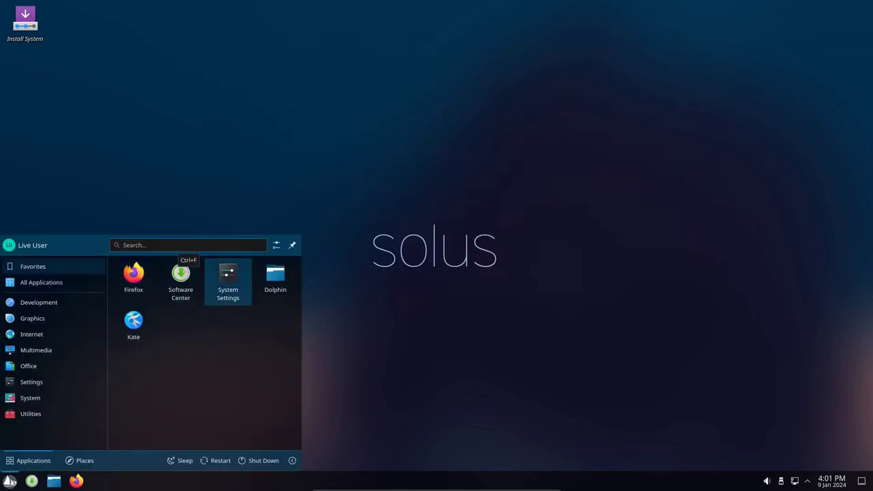
{"action": "type", "text": "kon"}
{"action": "key", "text": "Return"}
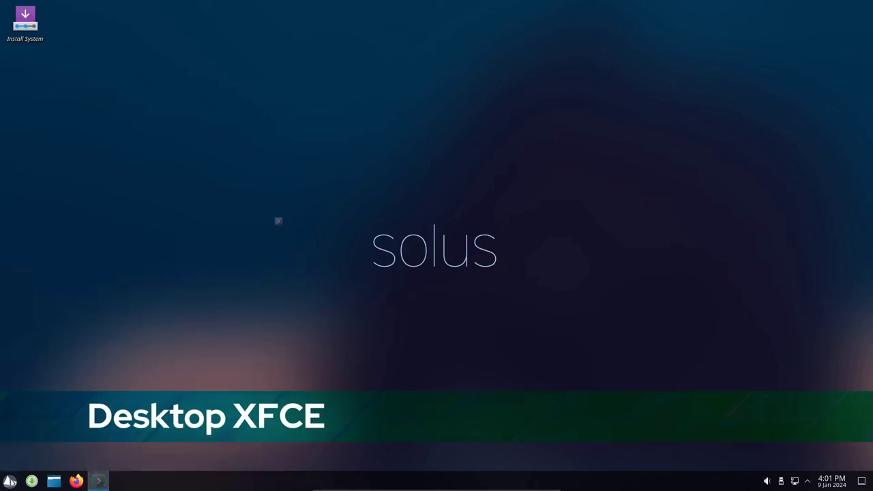
Run uname -a, uname -r and neofetch in the terminal to check kernel and system information, and close Konsole
{"action": "type", "text": "uname -a"}
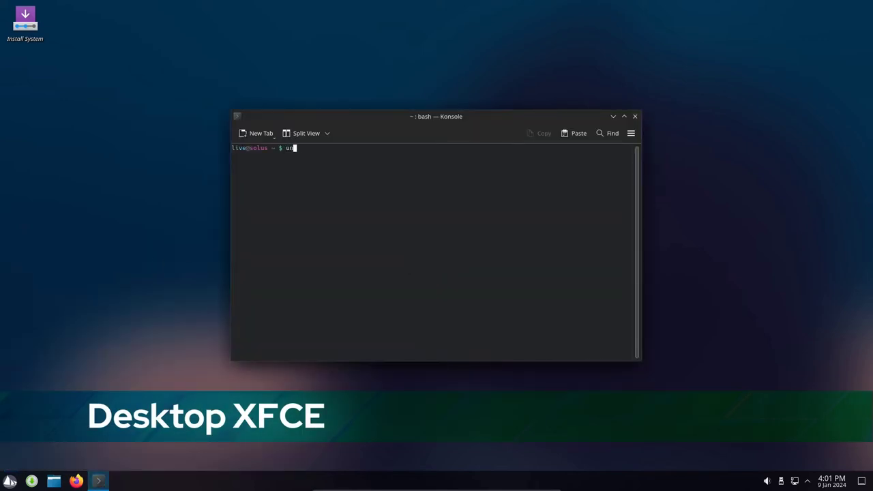
{"action": "key", "text": "Return"}
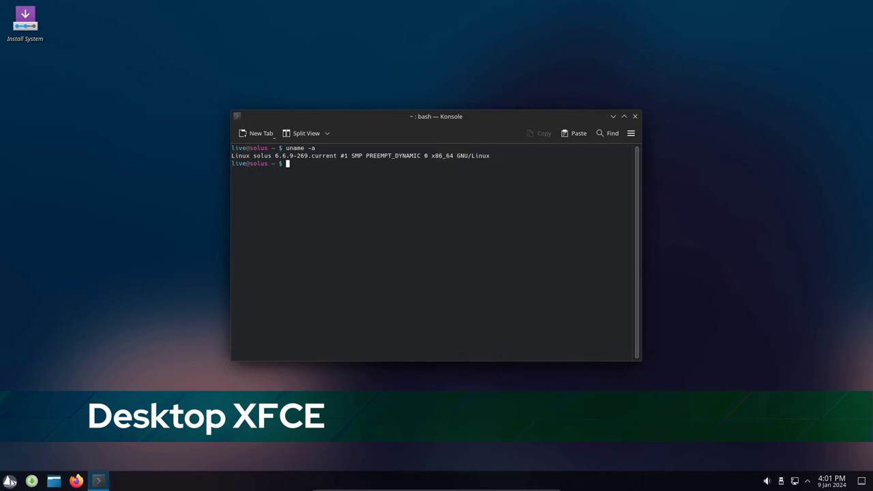
{"action": "type", "text": "uname -r"}
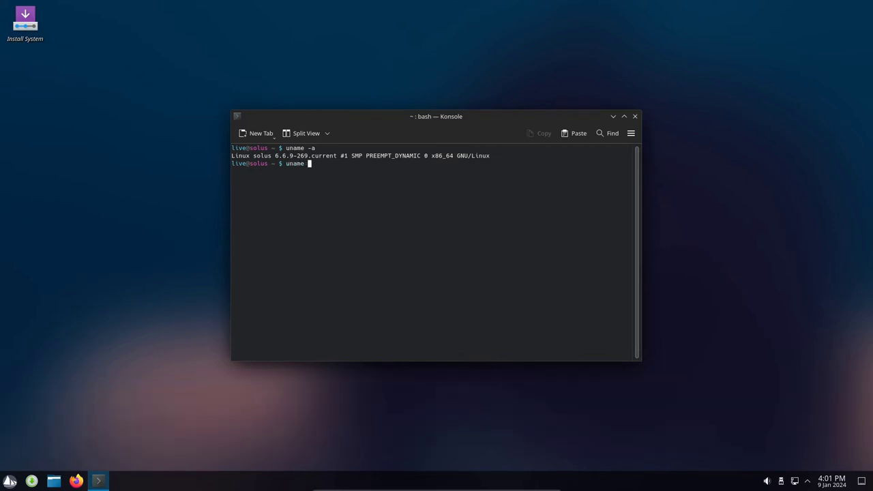
{"action": "key", "text": "Return"}
{"action": "type", "text": "neofetch"}
{"action": "key", "text": "Return"}
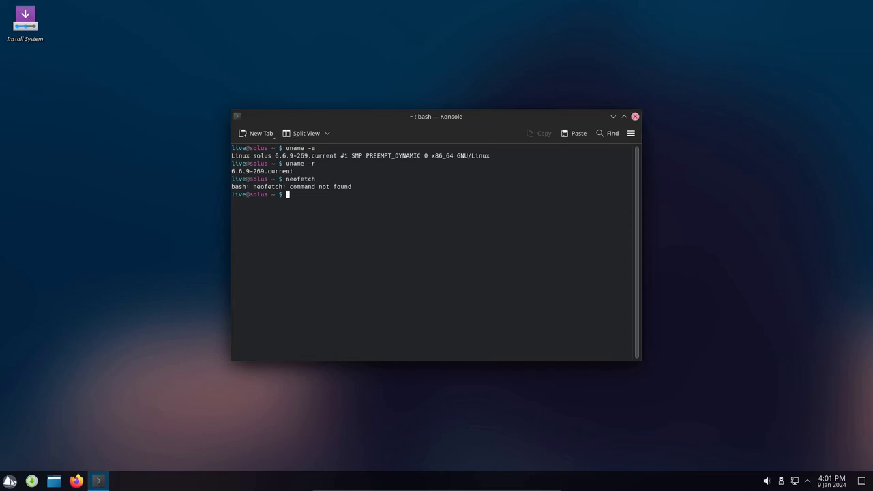
{"action": "left_click", "coordinate": [634, 116]}
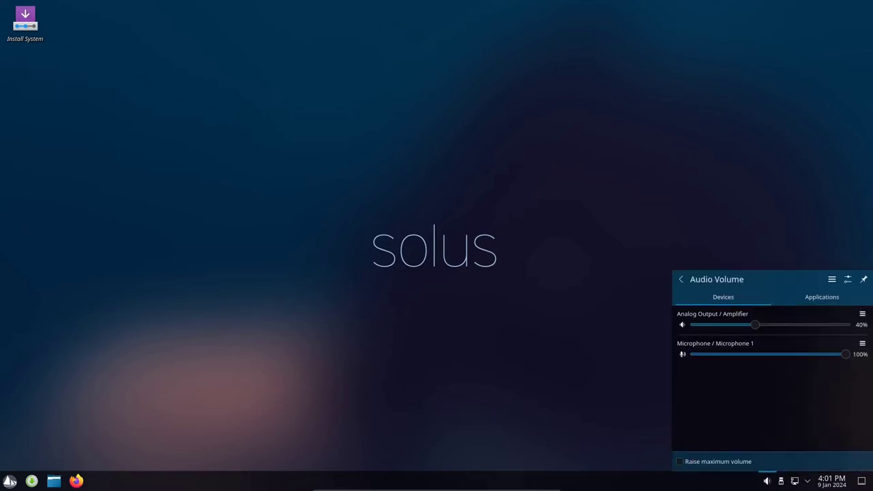
Launch the KWrite text editor from the Utilities category of the application launcher
{"action": "left_click", "coordinate": [10, 481]}
{"action": "key", "text": "Up"}
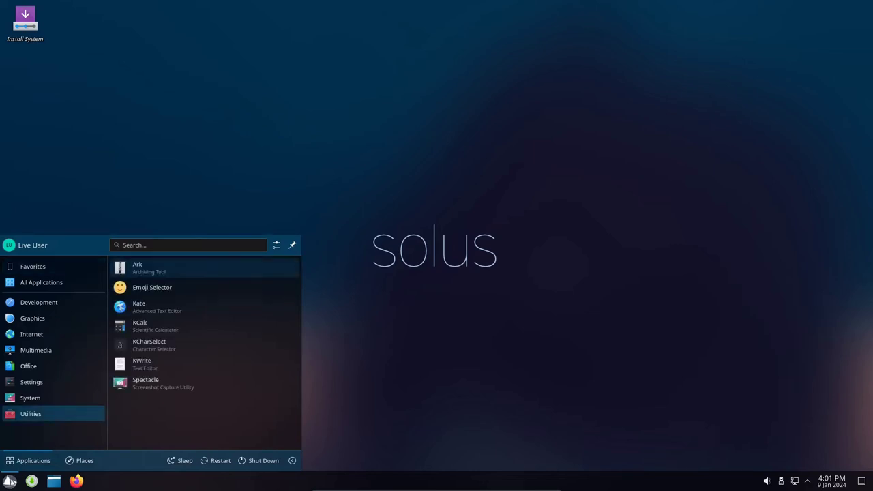
{"action": "key", "text": "Up"}
{"action": "key", "text": "Up"}
{"action": "key", "text": "Up"}
{"action": "key", "text": "Up"}
{"action": "key", "text": "Down"}
{"action": "key", "text": "Down"}
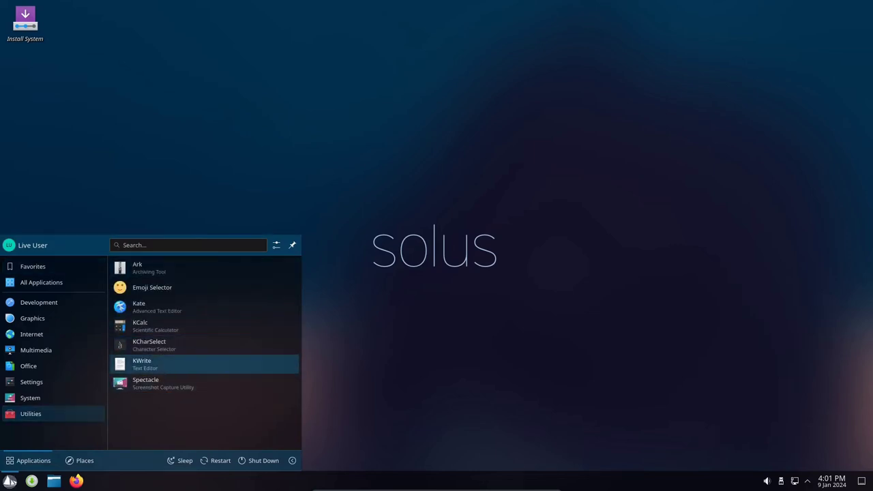
{"action": "key", "text": "Return"}
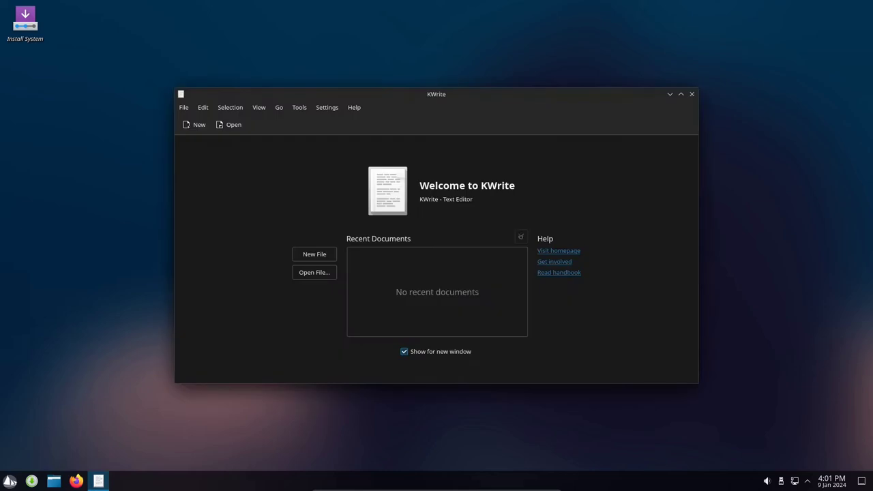
View the About KWrite information, and close both it and the editor
{"action": "key", "text": "alt+h"}
{"action": "key", "text": "Down"}
{"action": "key", "text": "Down"}
{"action": "key", "text": "Down"}
{"action": "key", "text": "Down"}
{"action": "key", "text": "Down"}
{"action": "key", "text": "Down"}
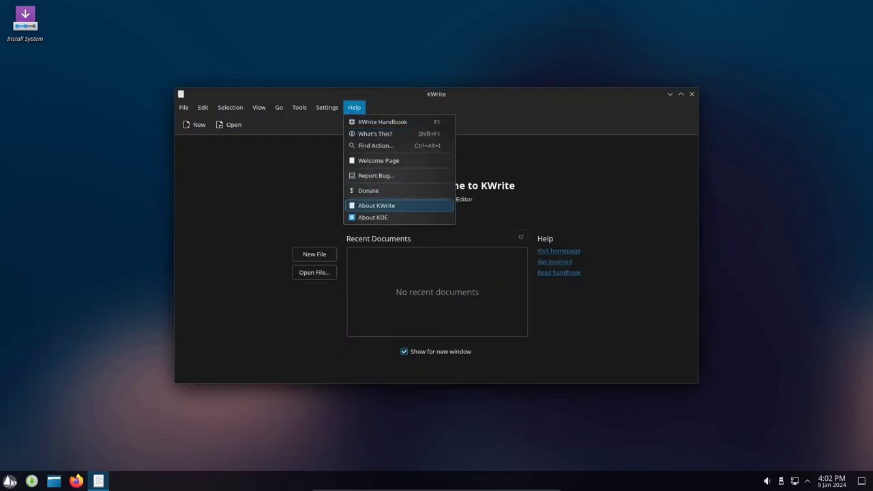
{"action": "key", "text": "Return"}
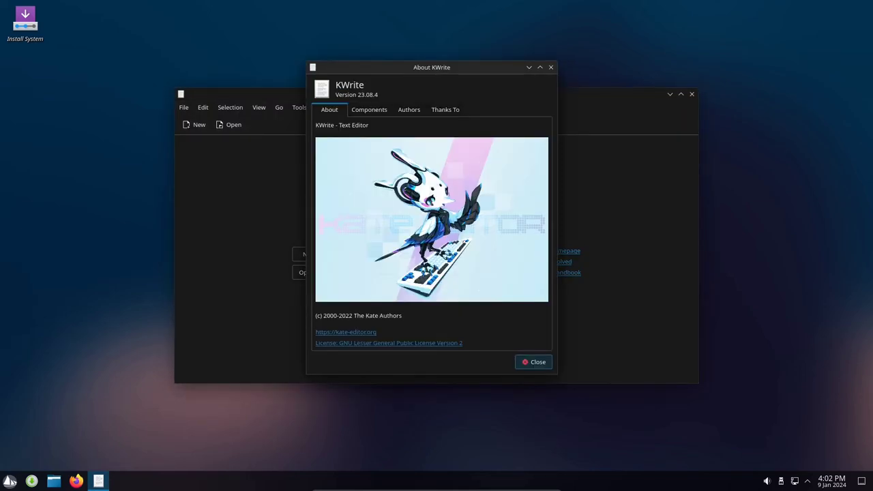
{"action": "key", "text": "Escape"}
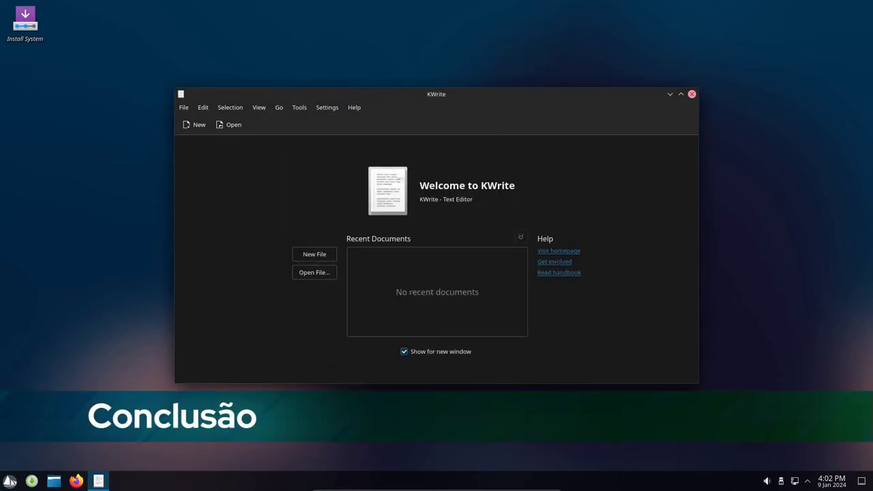
{"action": "left_click", "coordinate": [691, 94]}
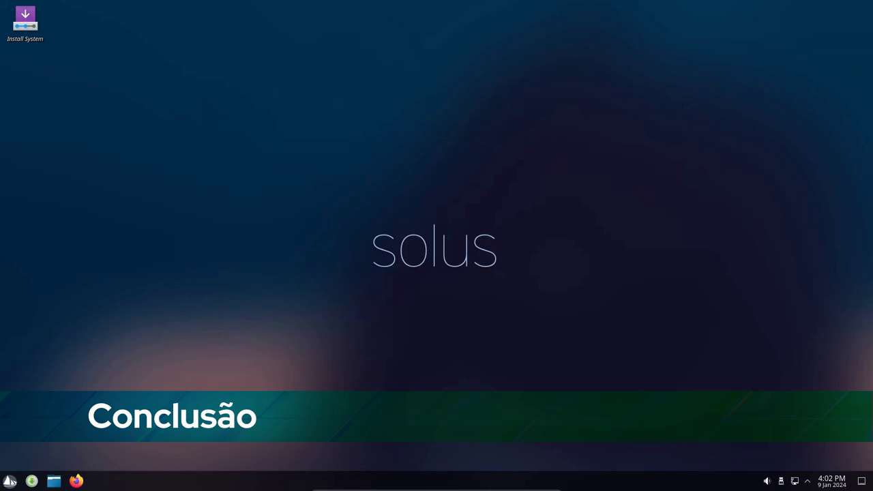
{"action": "left_click", "coordinate": [9, 481]}
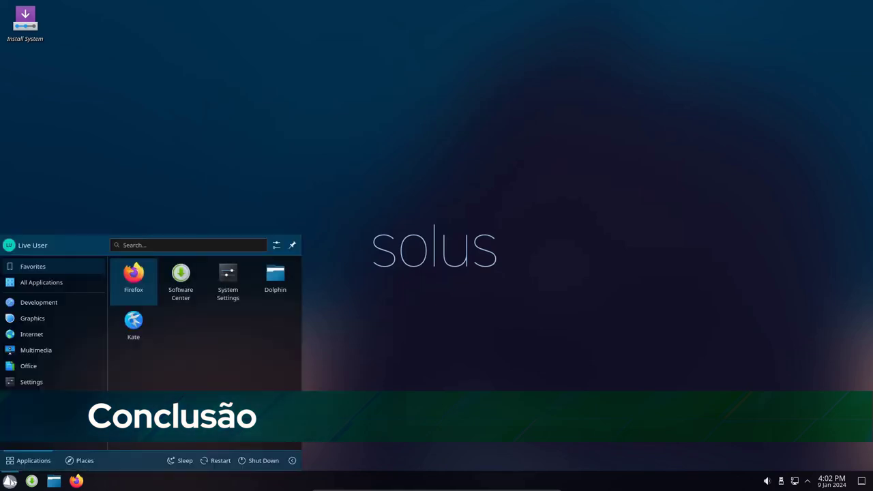
{"action": "left_click", "coordinate": [9, 482]}
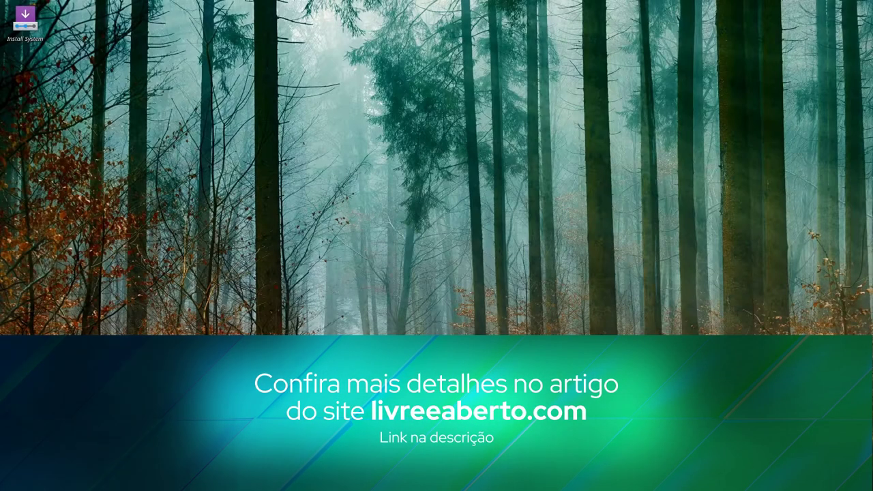
{"action": "key", "text": "super"}
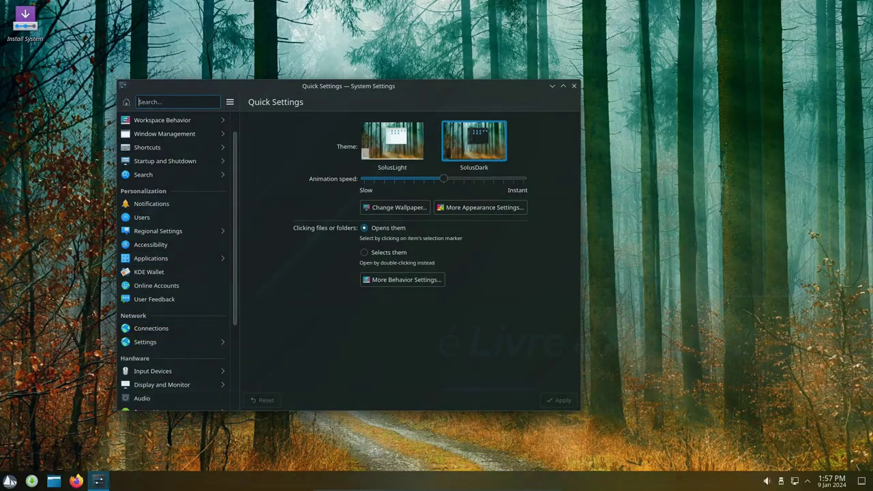
{"action": "scroll", "coordinate": [175, 266], "scroll_direction": "down", "scroll_amount": 3}
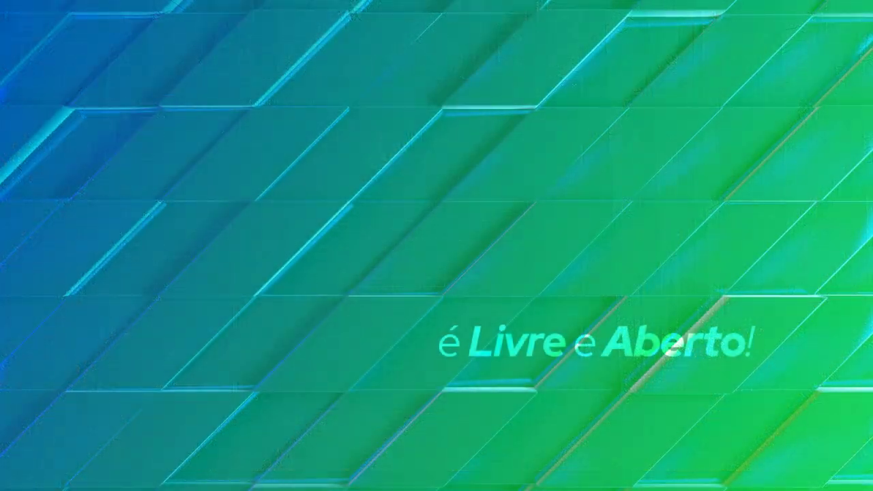